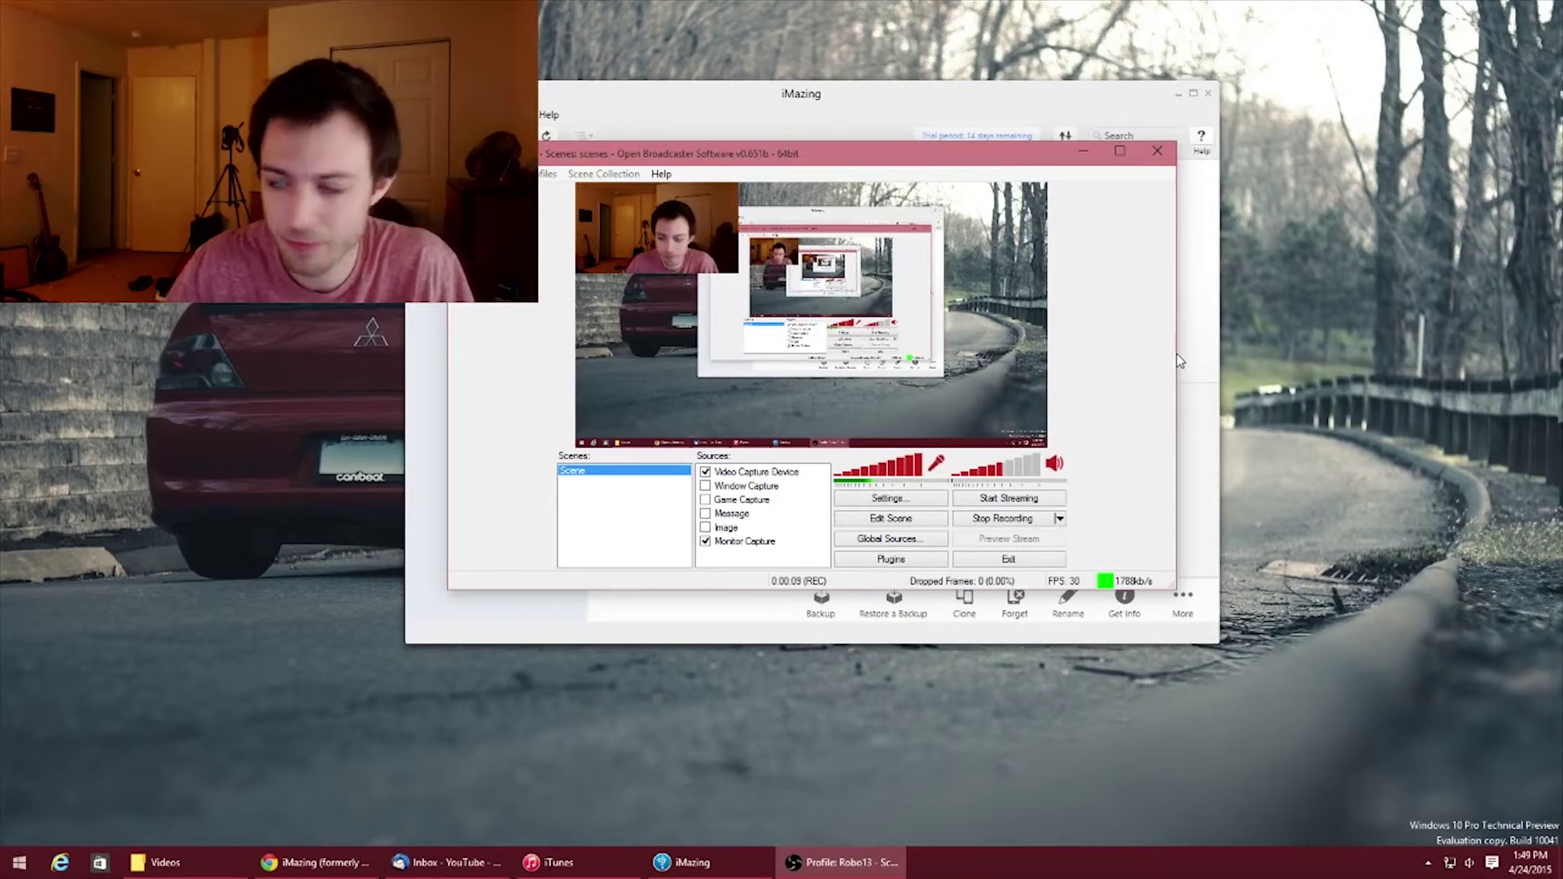
Step: Cycle past the Videos folder window to bring the imazing.com Chrome window to the front
key("alt+Tab")
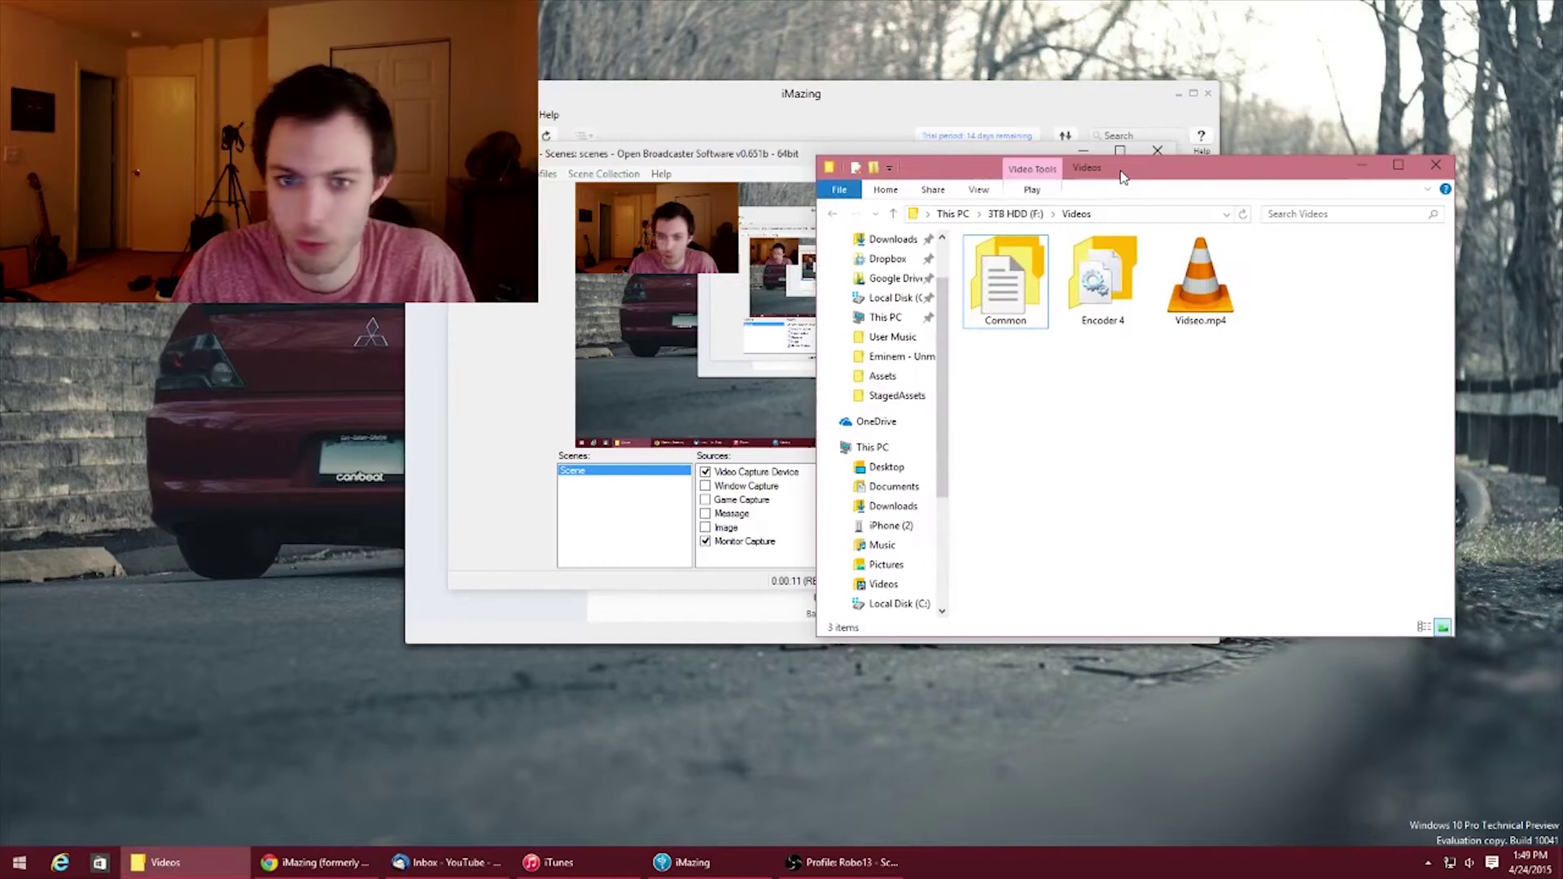
key("alt+Tab")
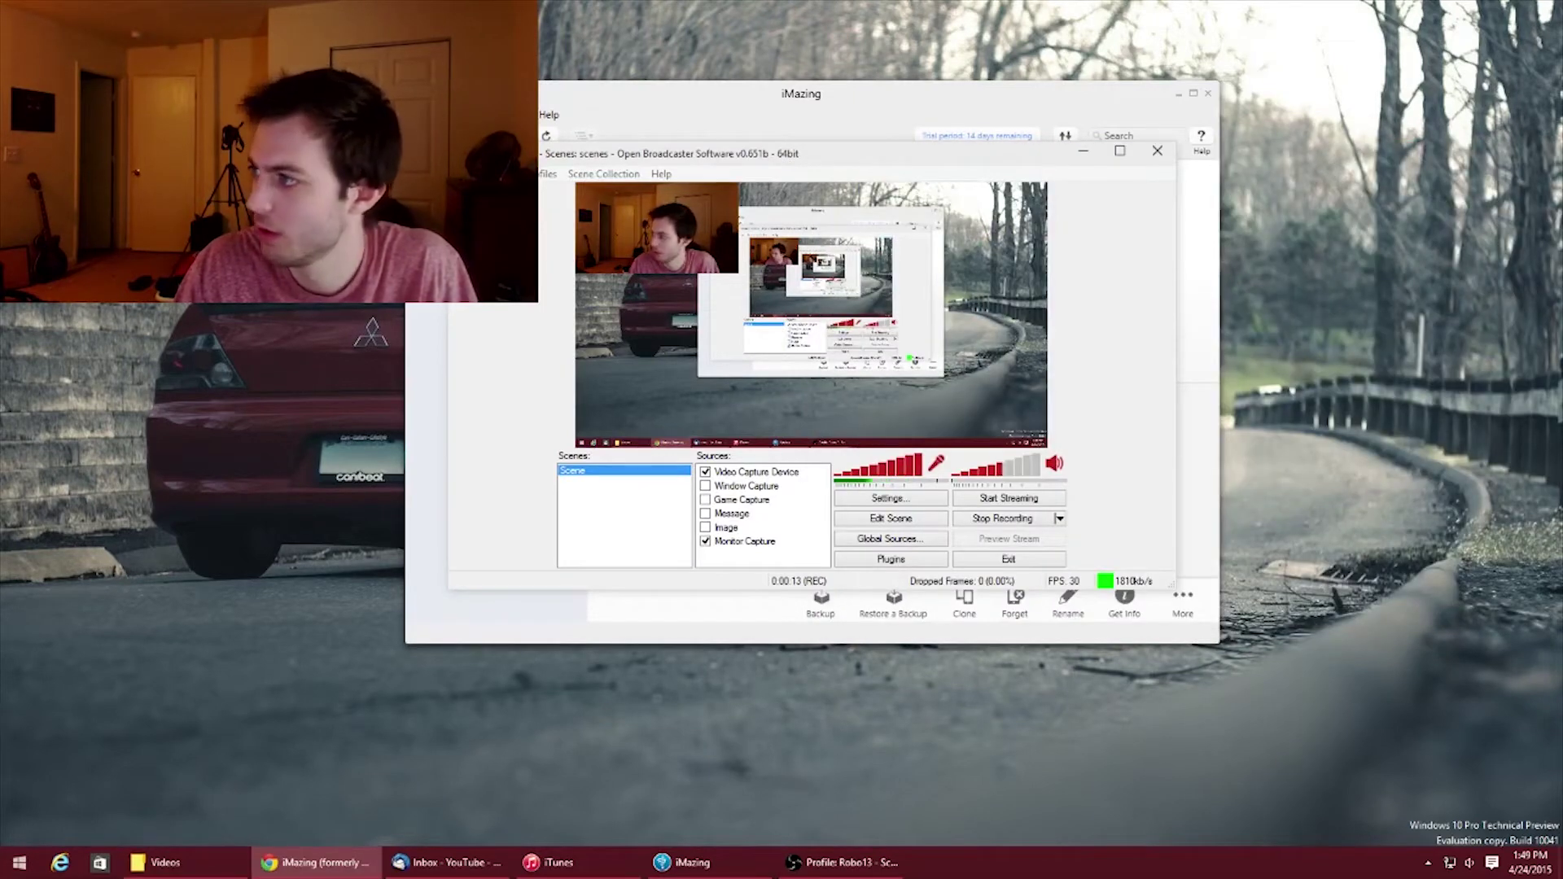
key("alt+Tab")
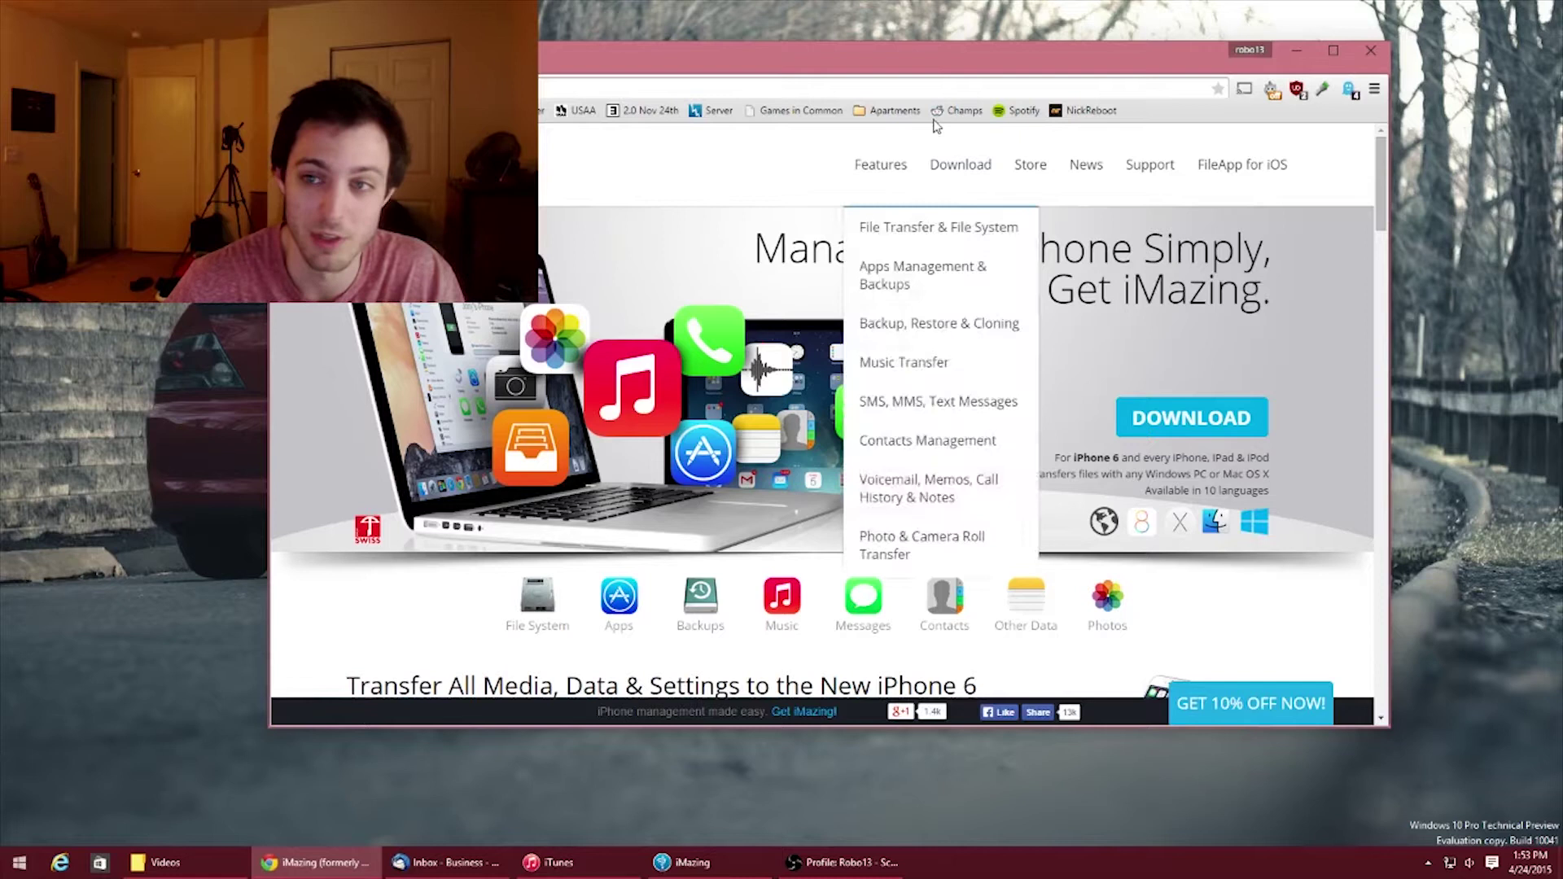
mouse_move(1030, 164)
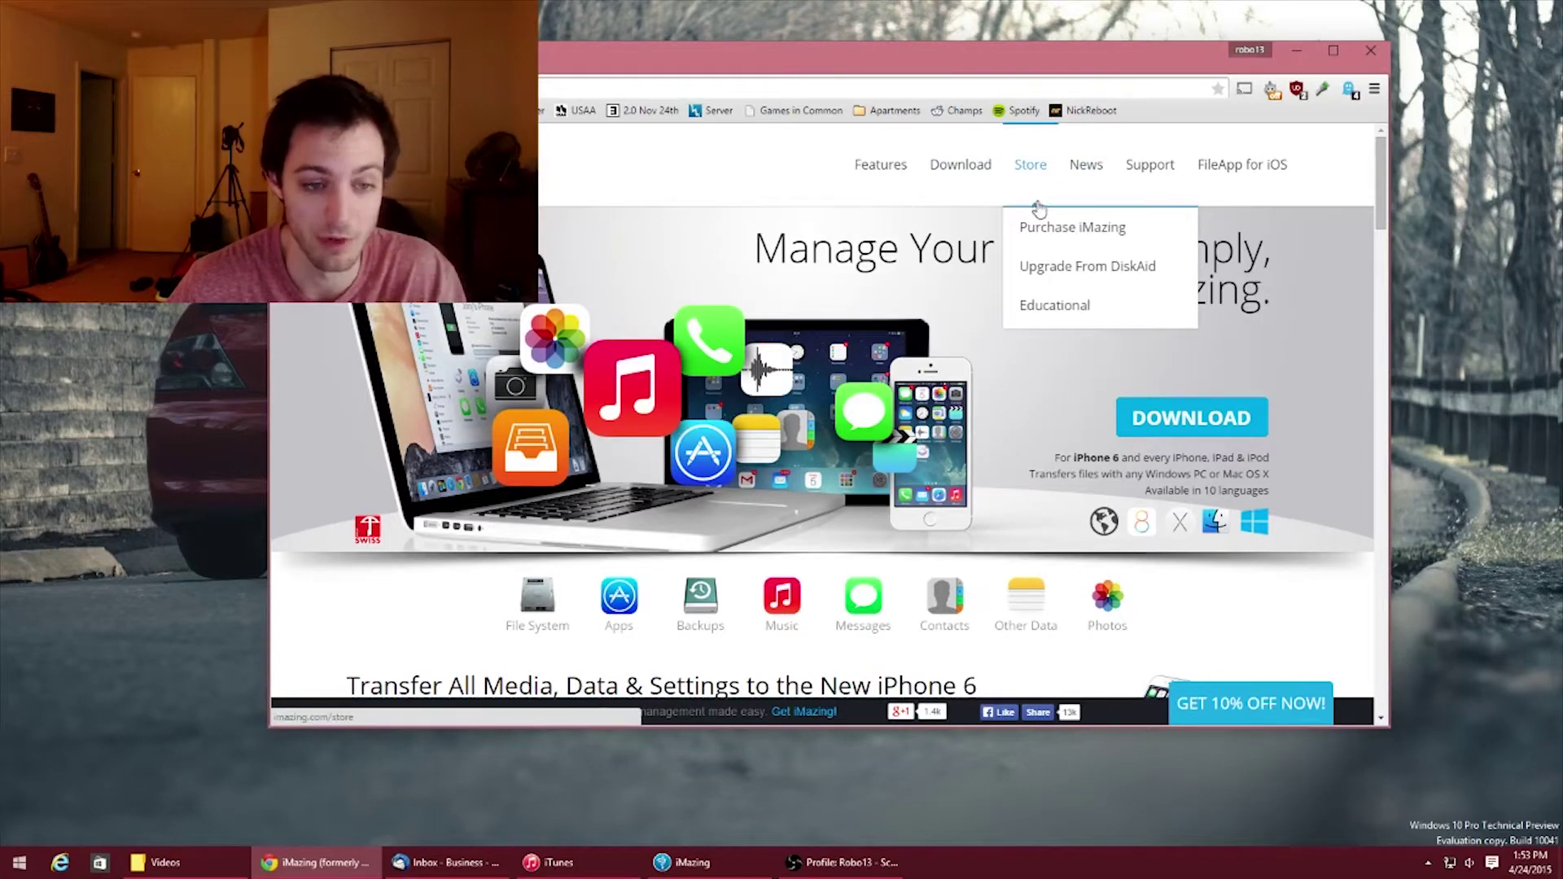
Step: Minimize Chrome to reveal the iMazing app showing the connected iPhone 6 Plus
left_click(1296, 49)
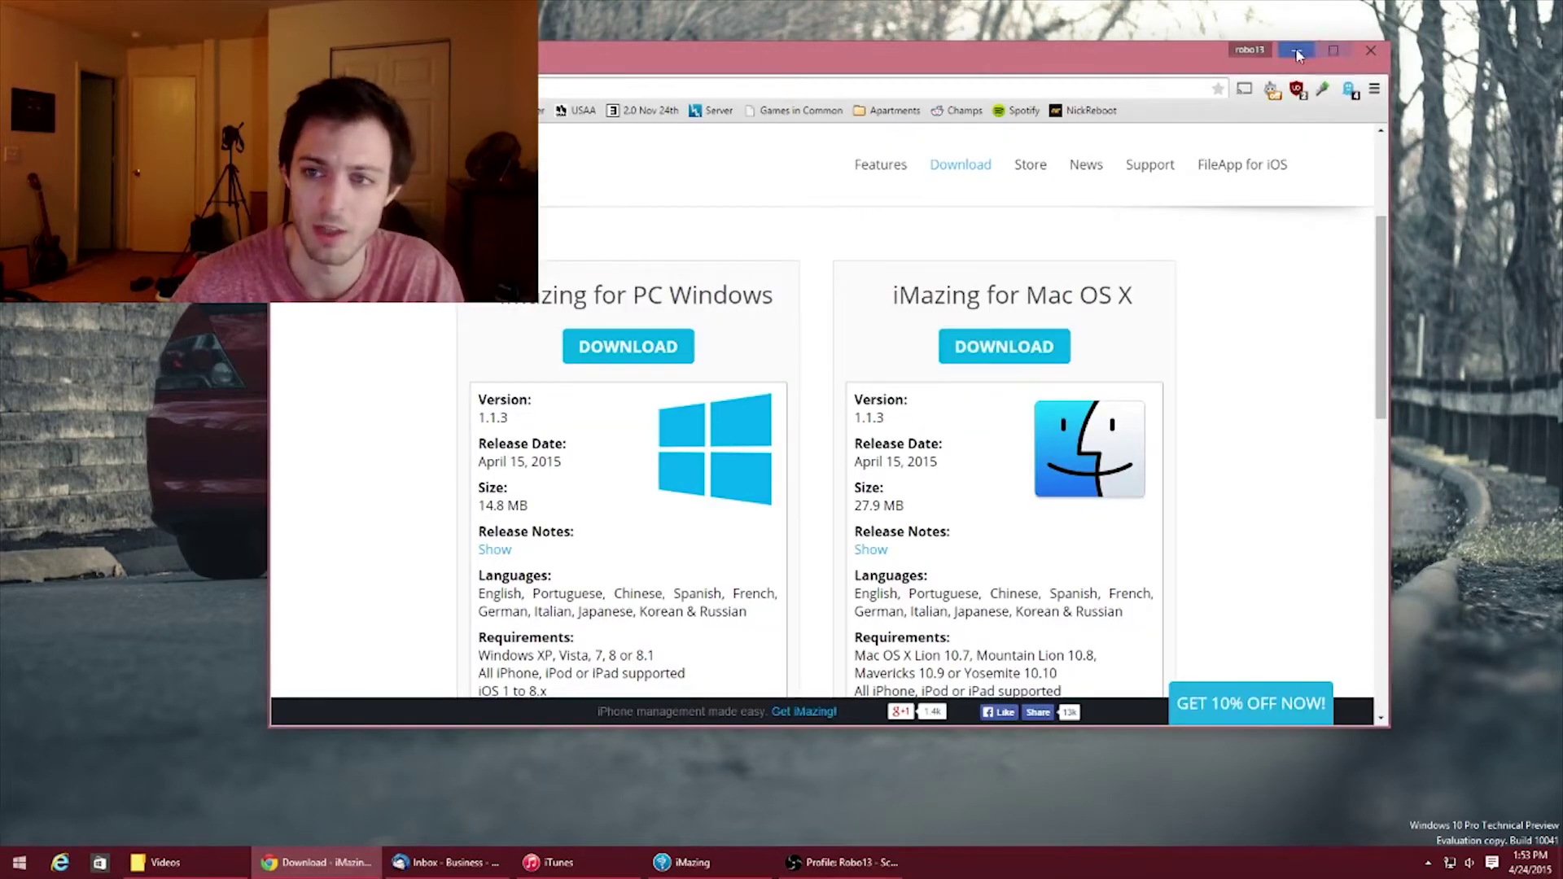
left_click(1302, 57)
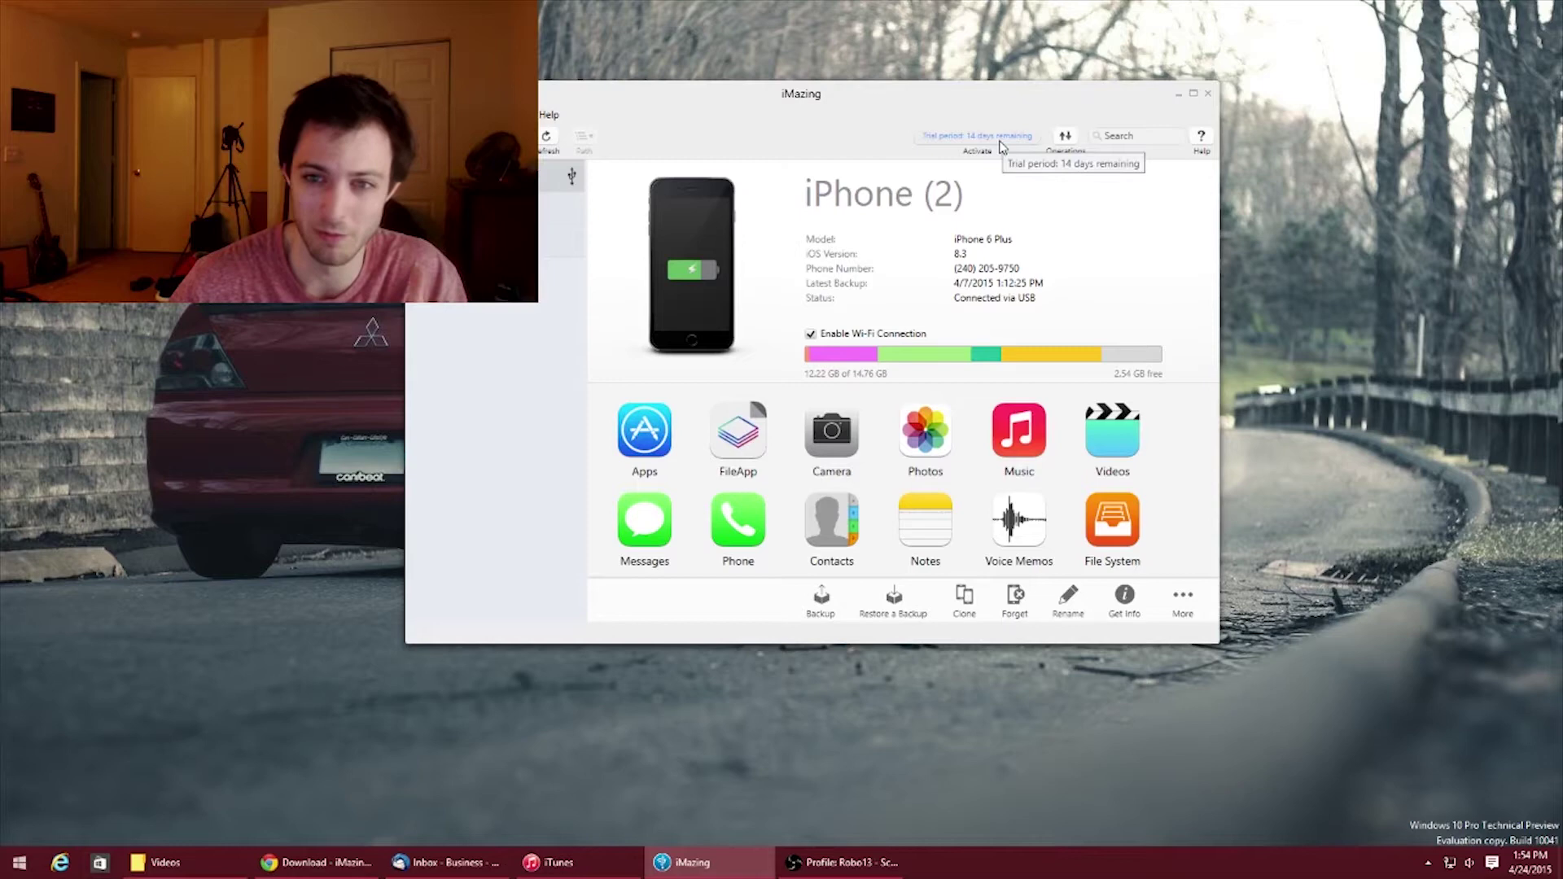
Step: Check the trial days remaining, continue the trial, and show the iPhone's 108-song music library
left_click(977, 136)
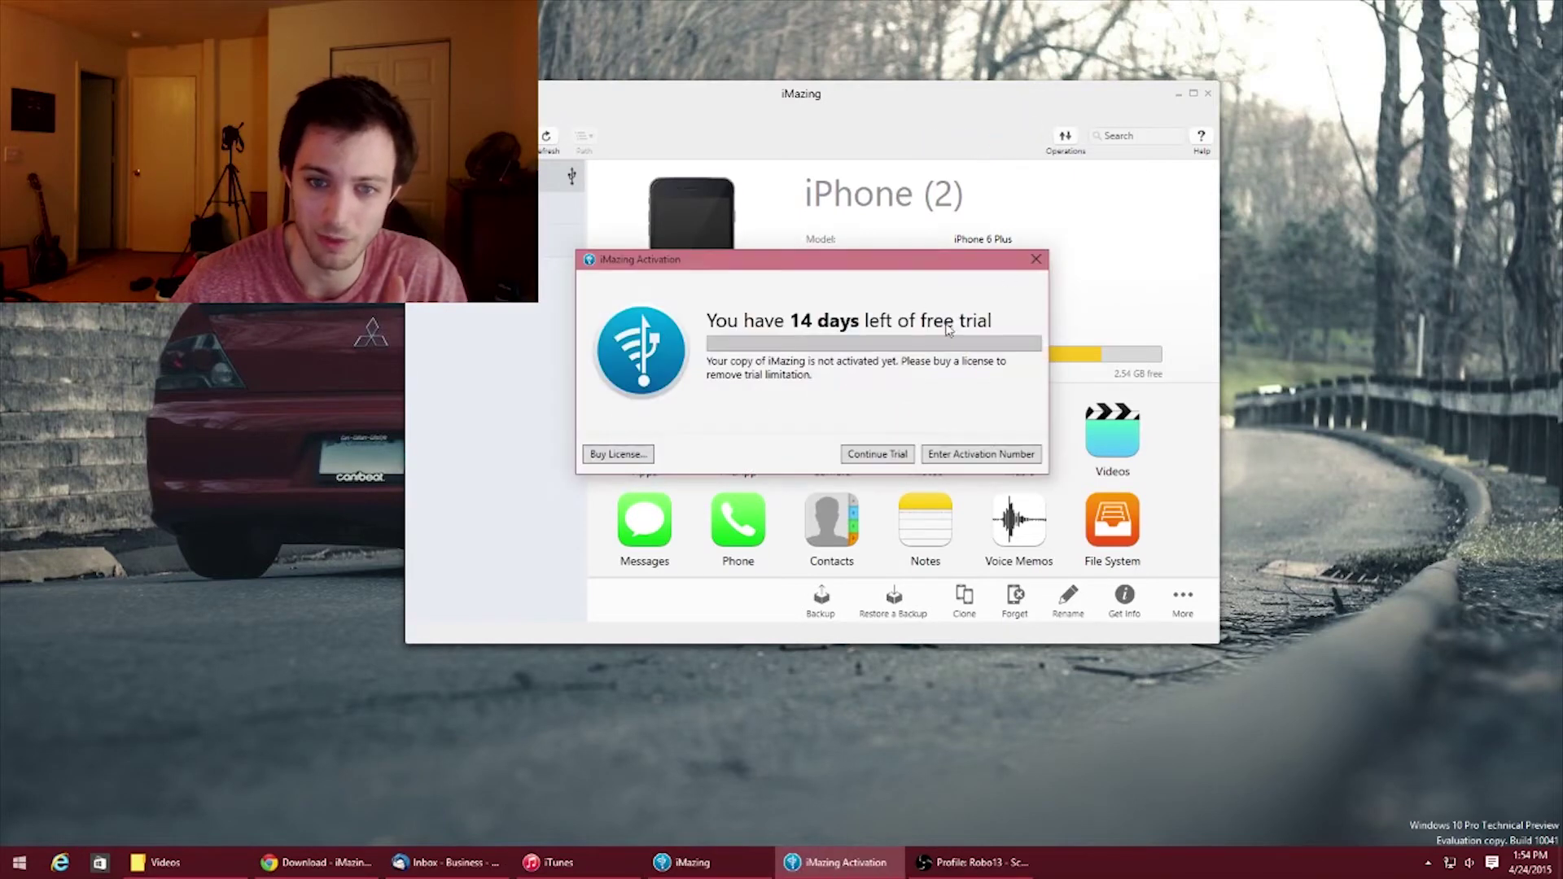
left_click(1038, 260)
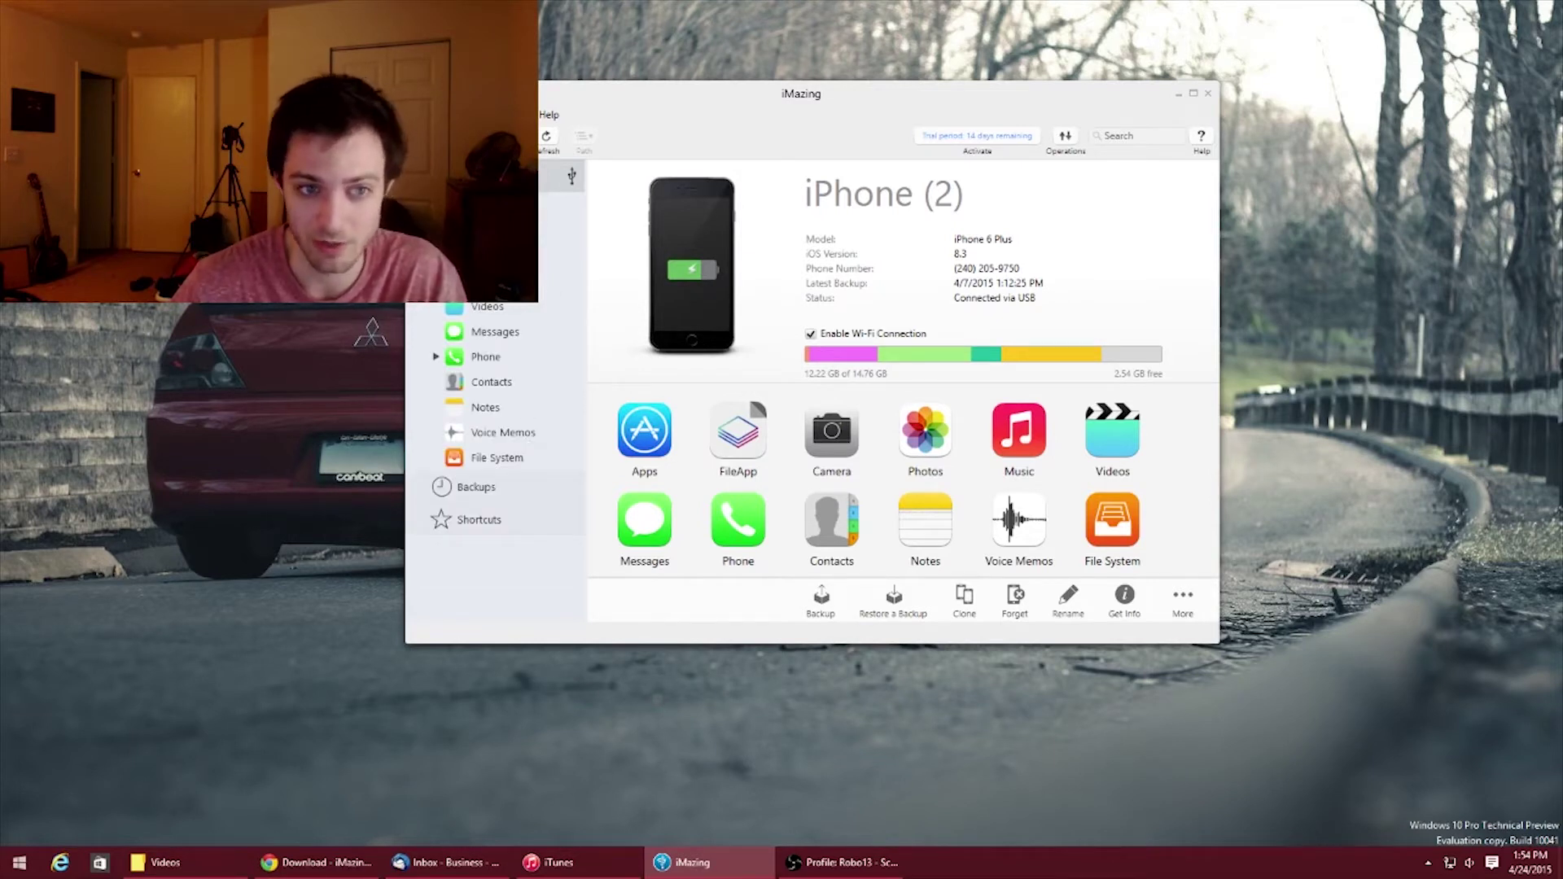
left_click(499, 307)
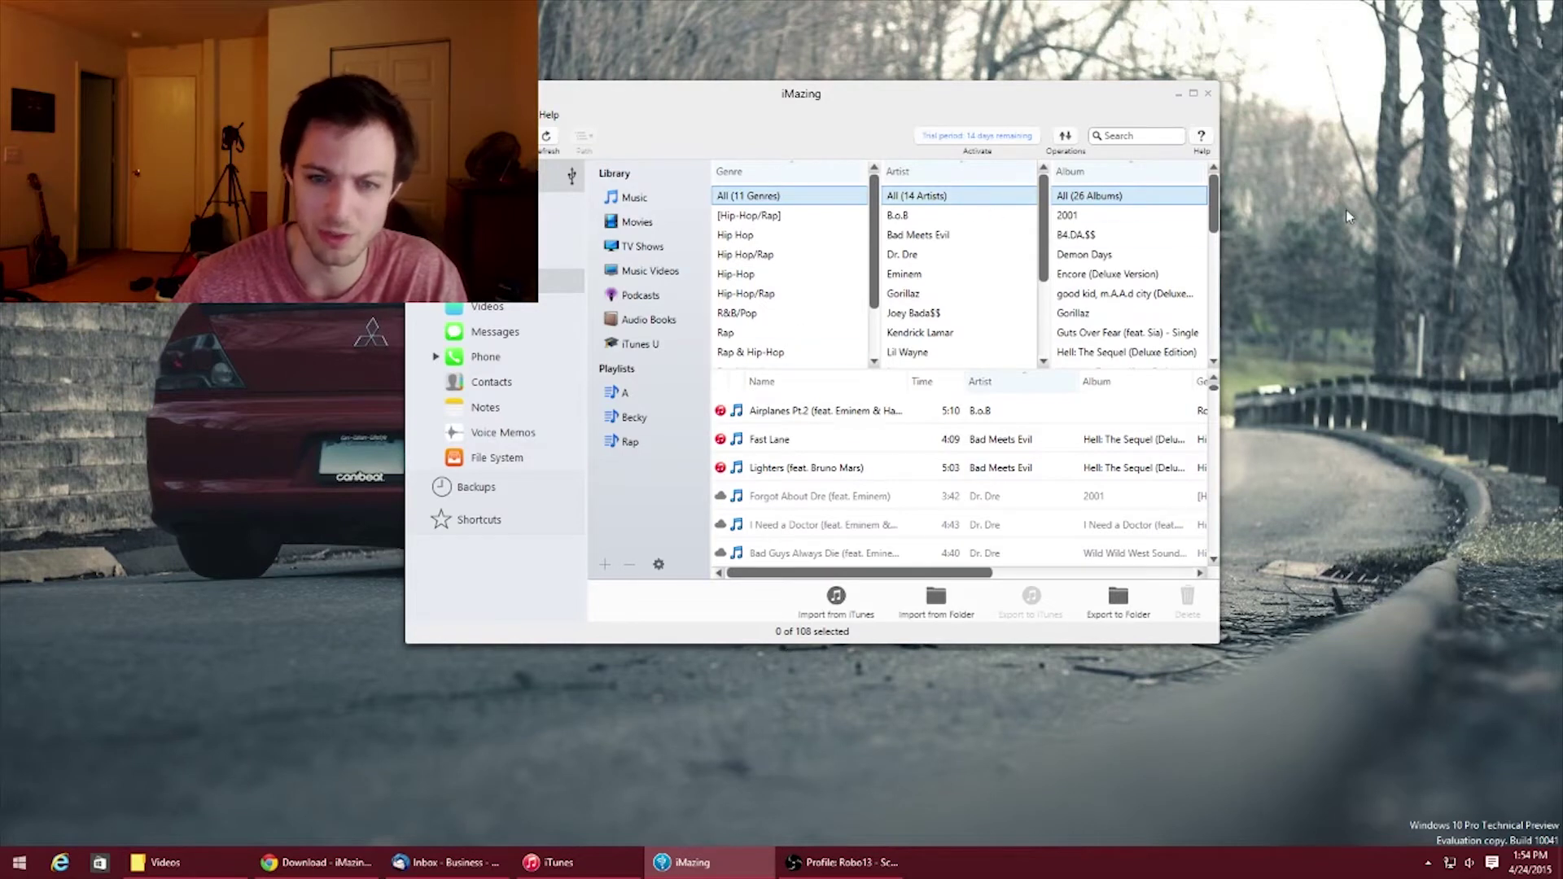
Step: Browse File System to iTunes_Control > Music > F47 and select the OCCP.m4a song
left_click(494, 460)
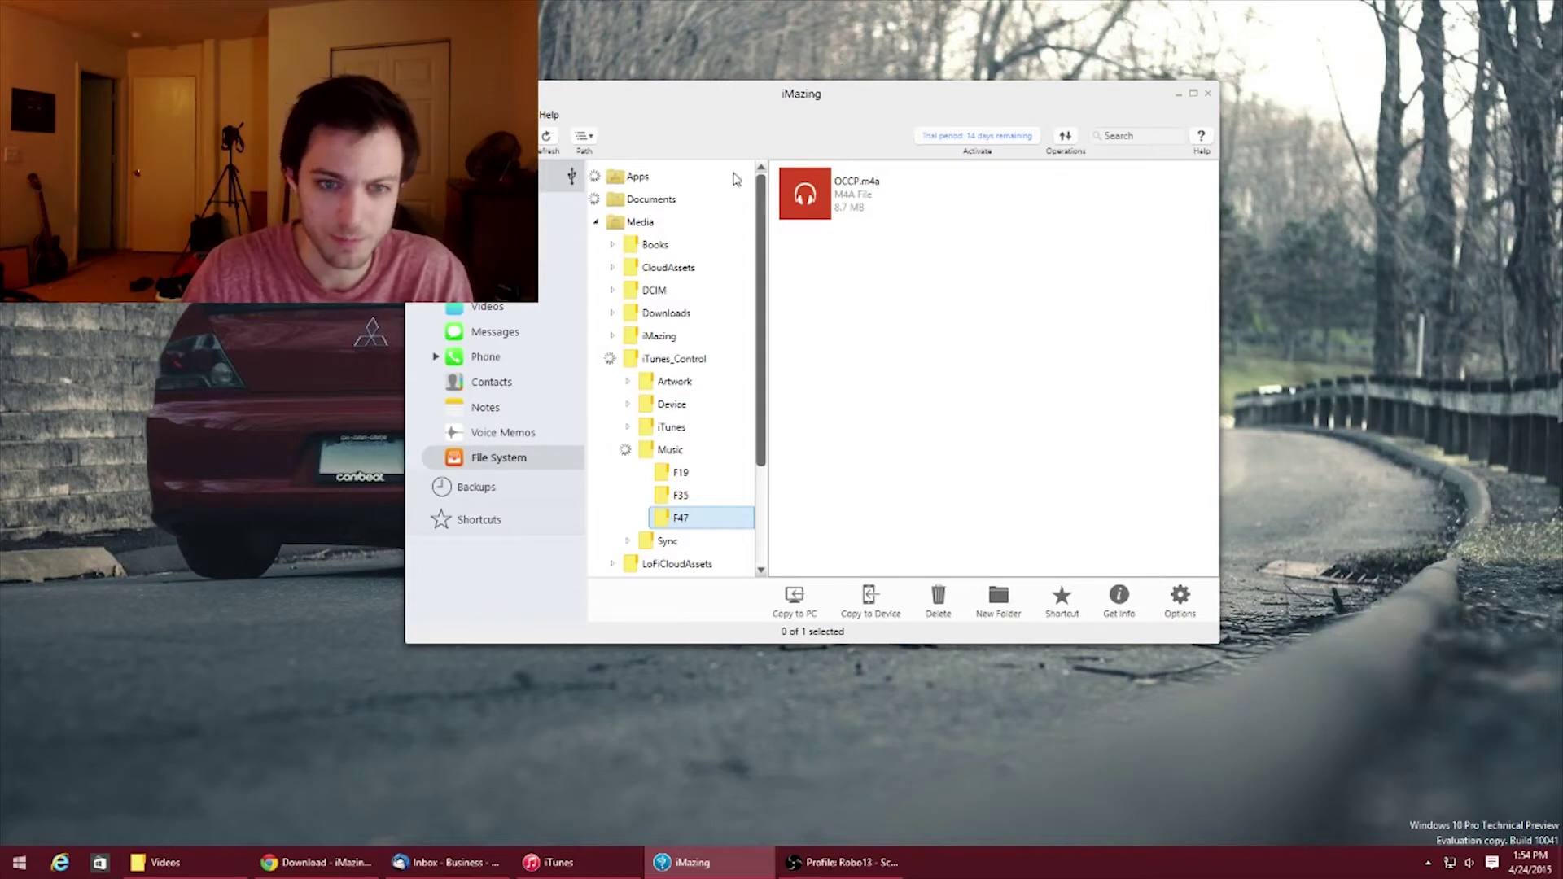
scroll(697, 367, "down", 4)
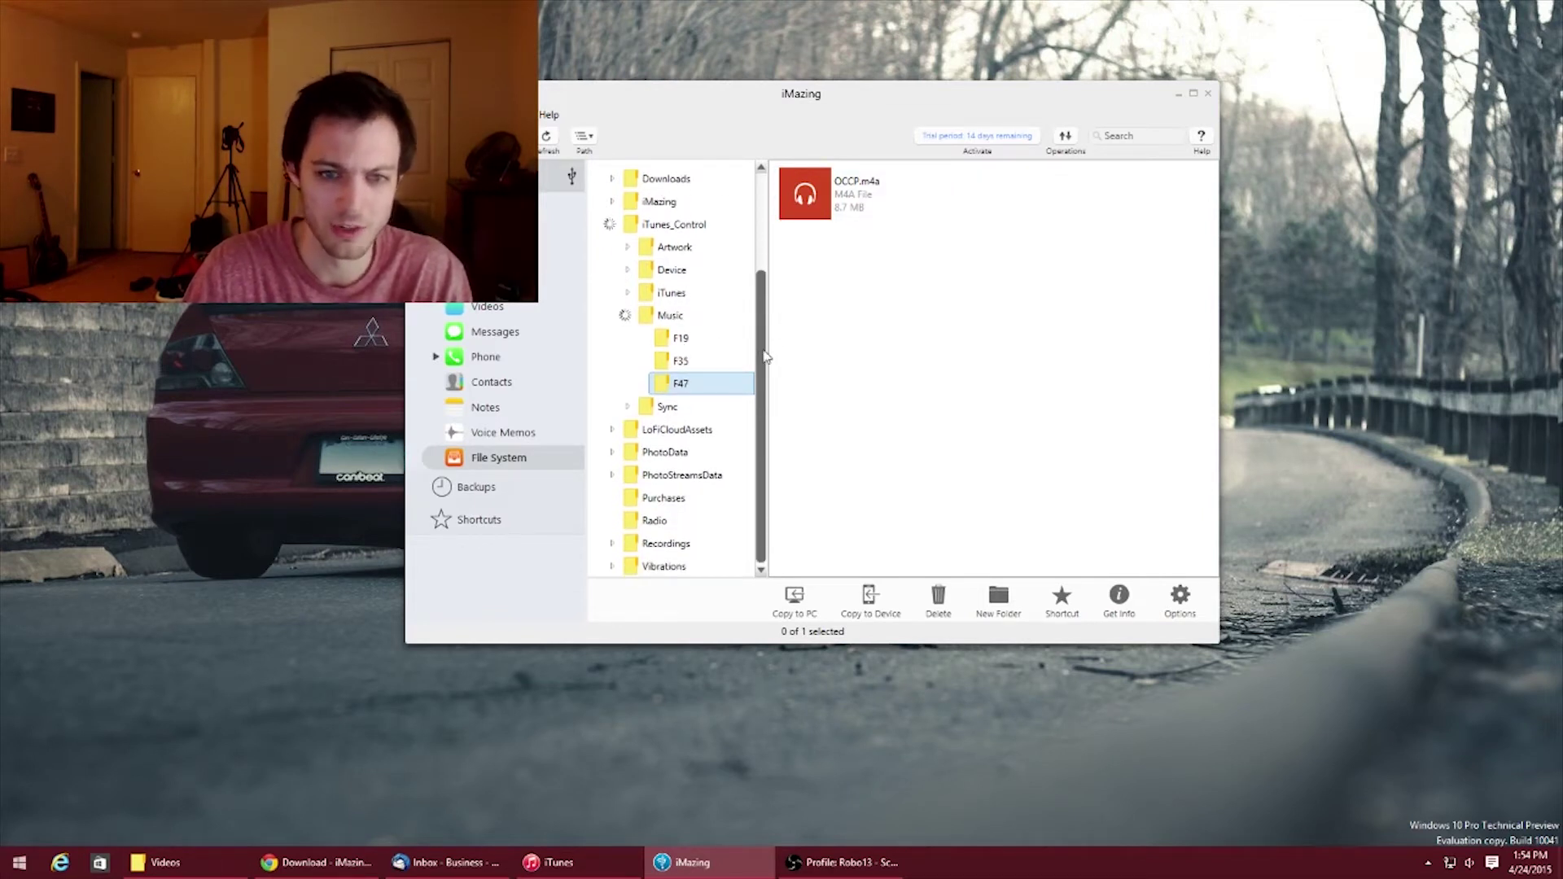
scroll(768, 357, "up", 4)
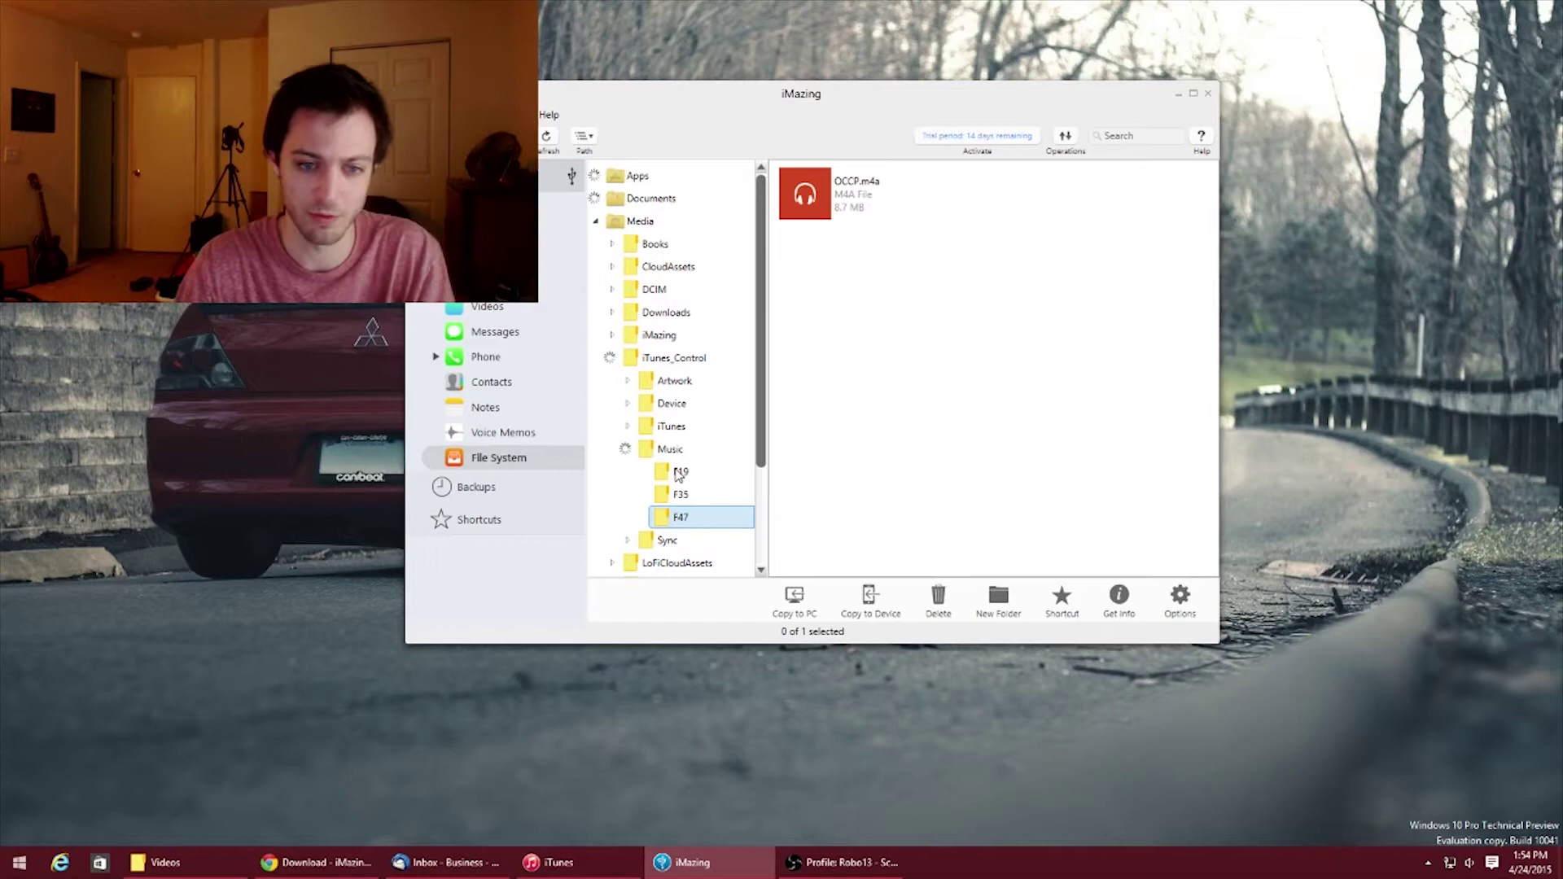
left_click(681, 472)
left_click(712, 518)
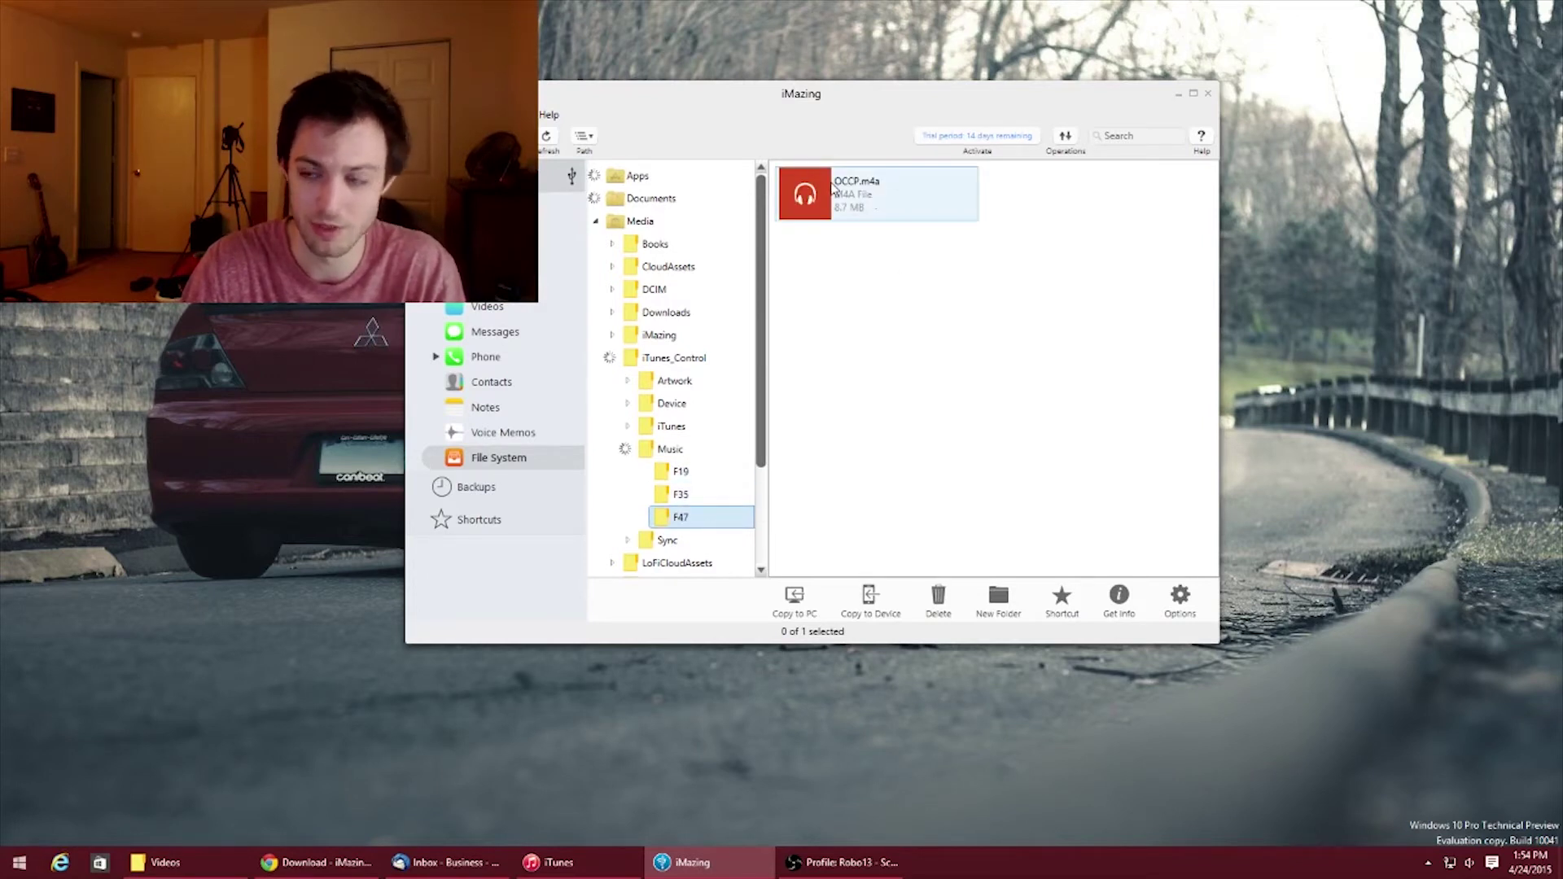
left_click(834, 190)
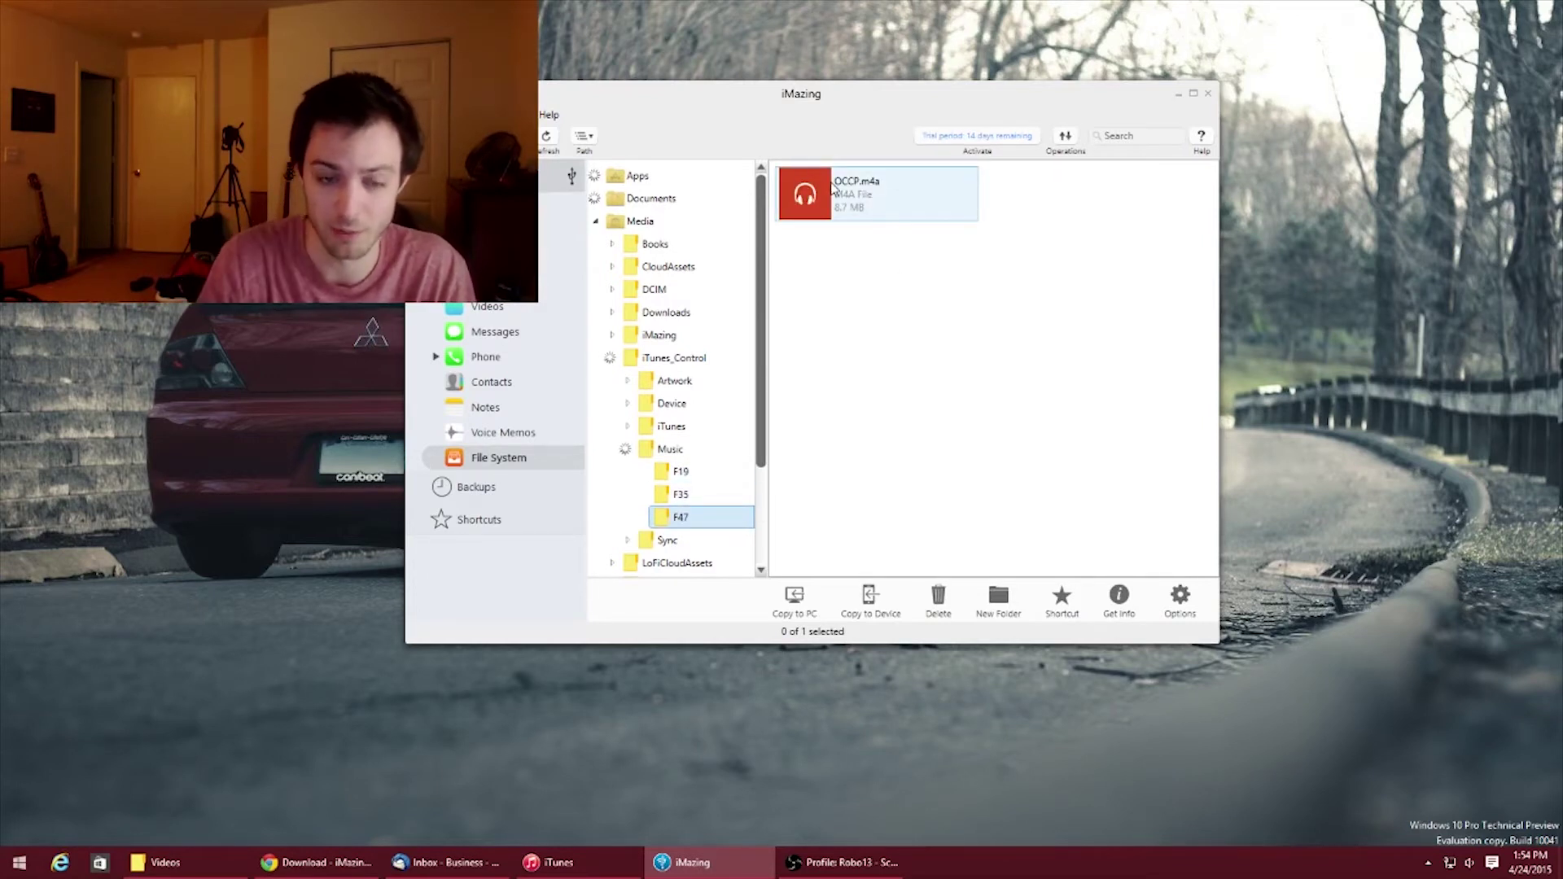
left_click_drag(763, 221, 755, 327)
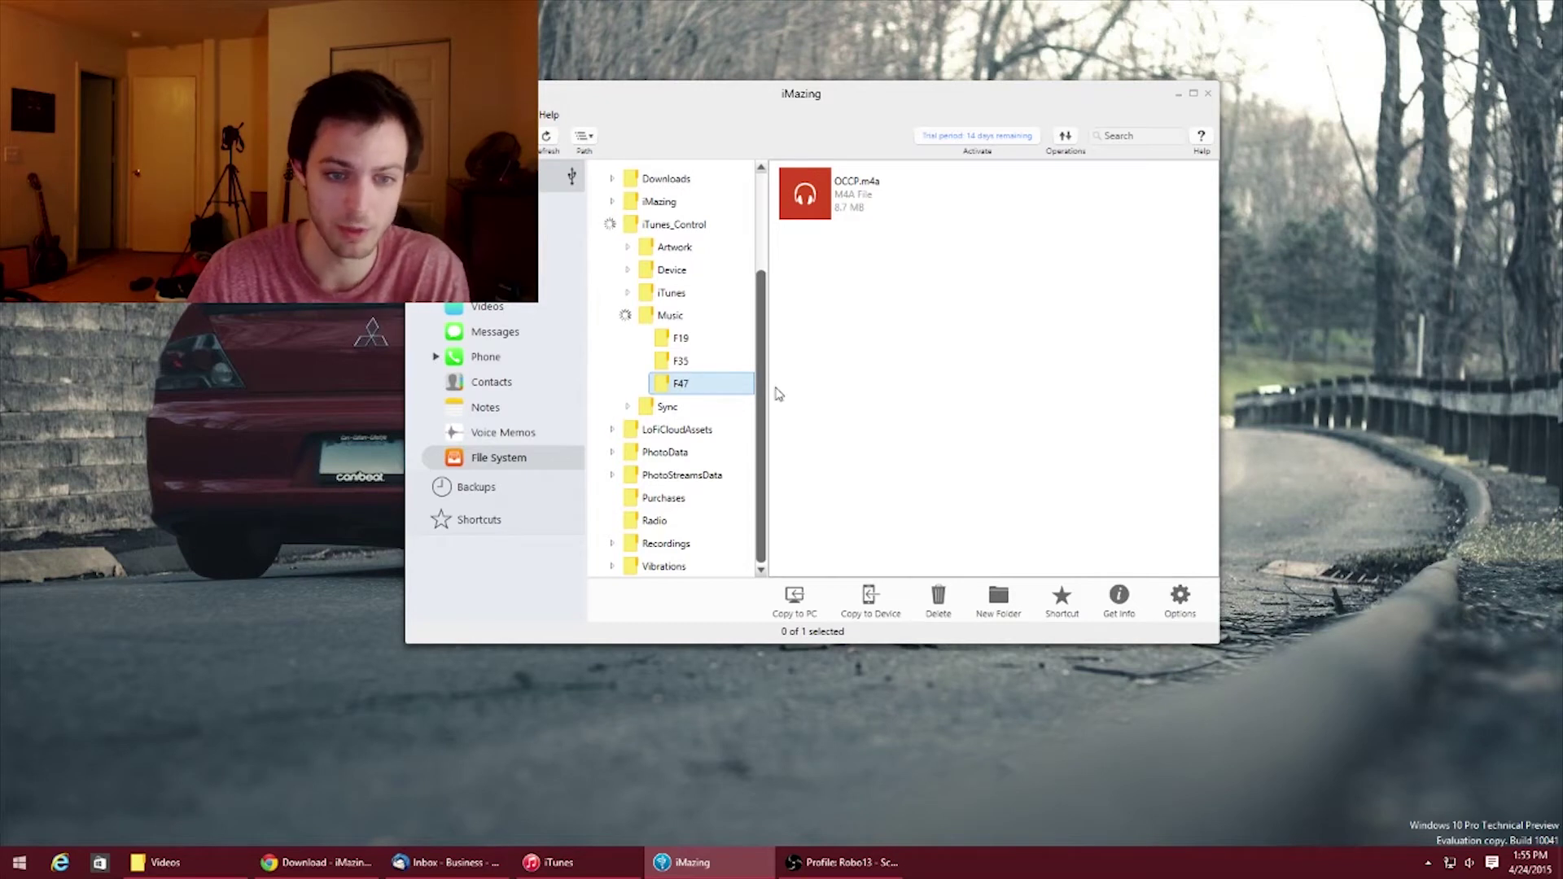
Step: Open and refresh Purchases, select one of its m4a songs, then check the empty F19 folder
left_click(679, 502)
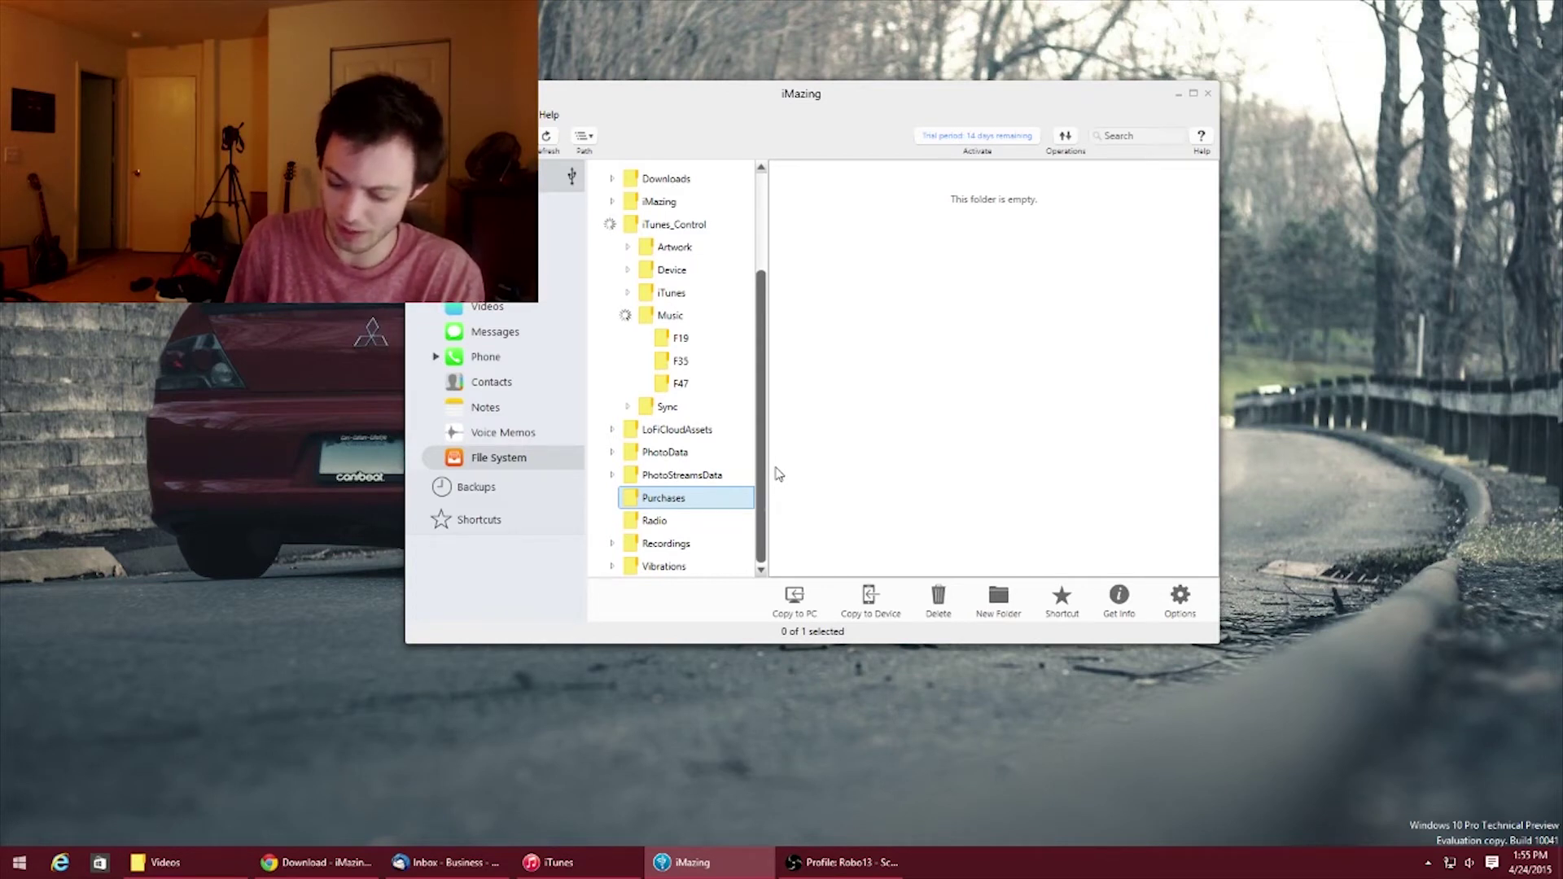
key("F5")
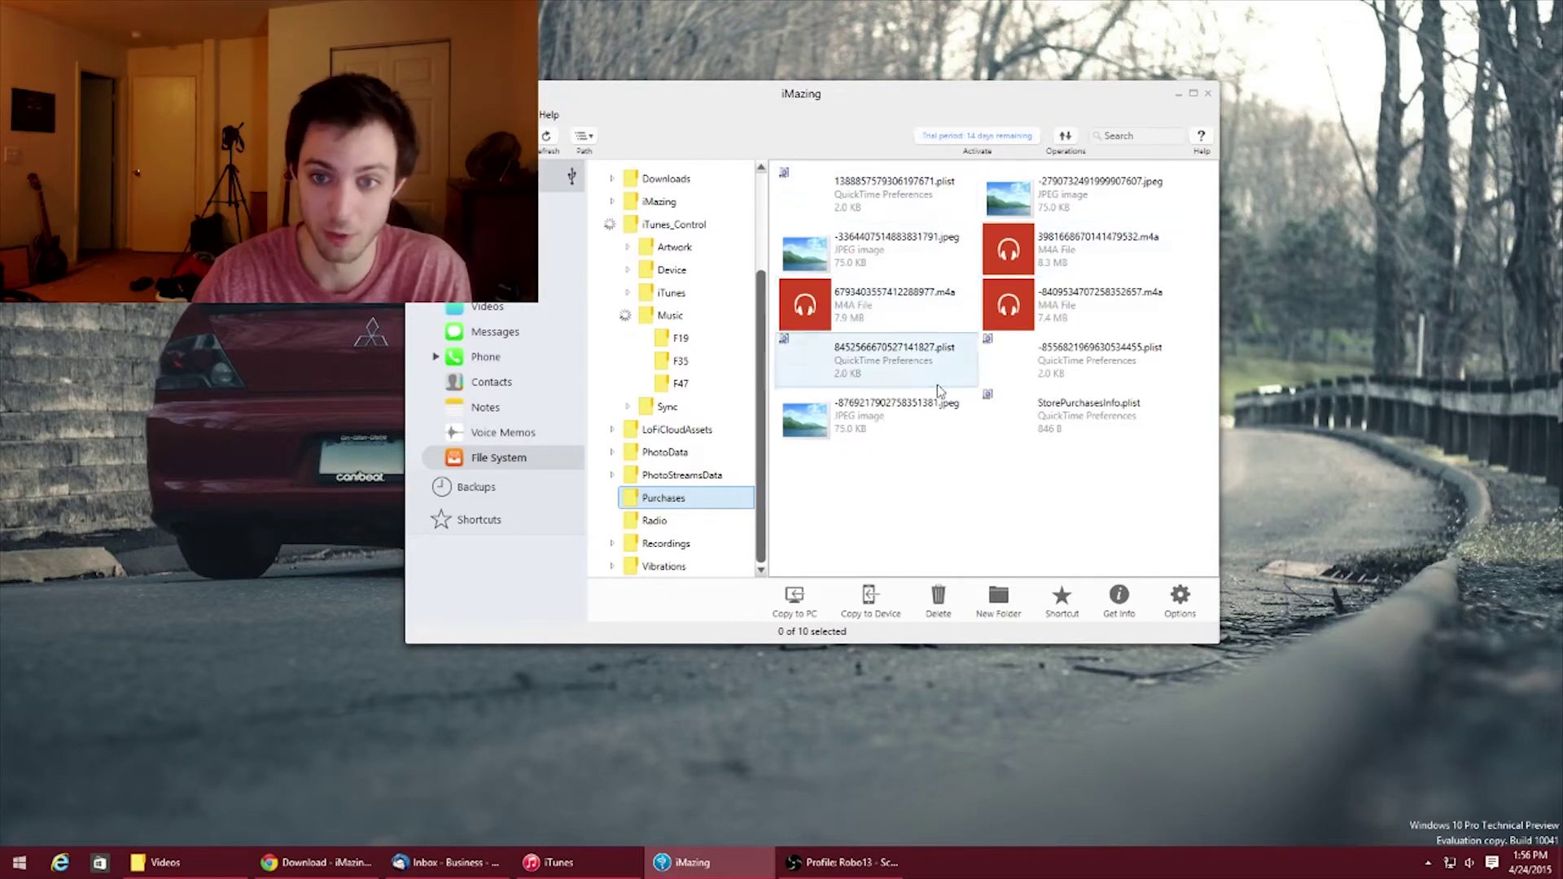
left_click(1073, 259)
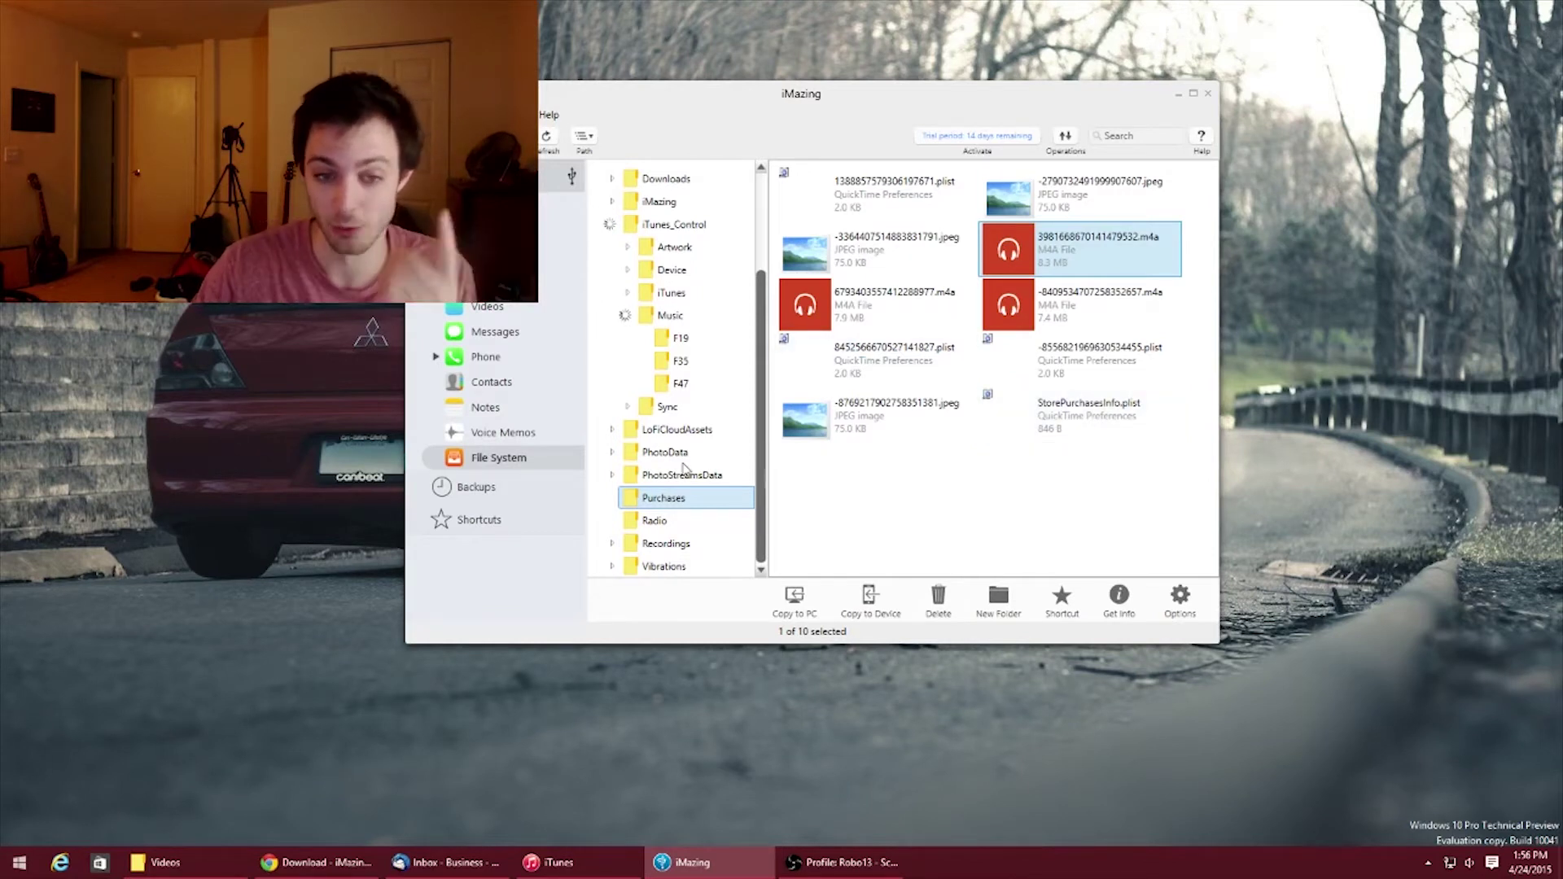
scroll(765, 418, "up", 1)
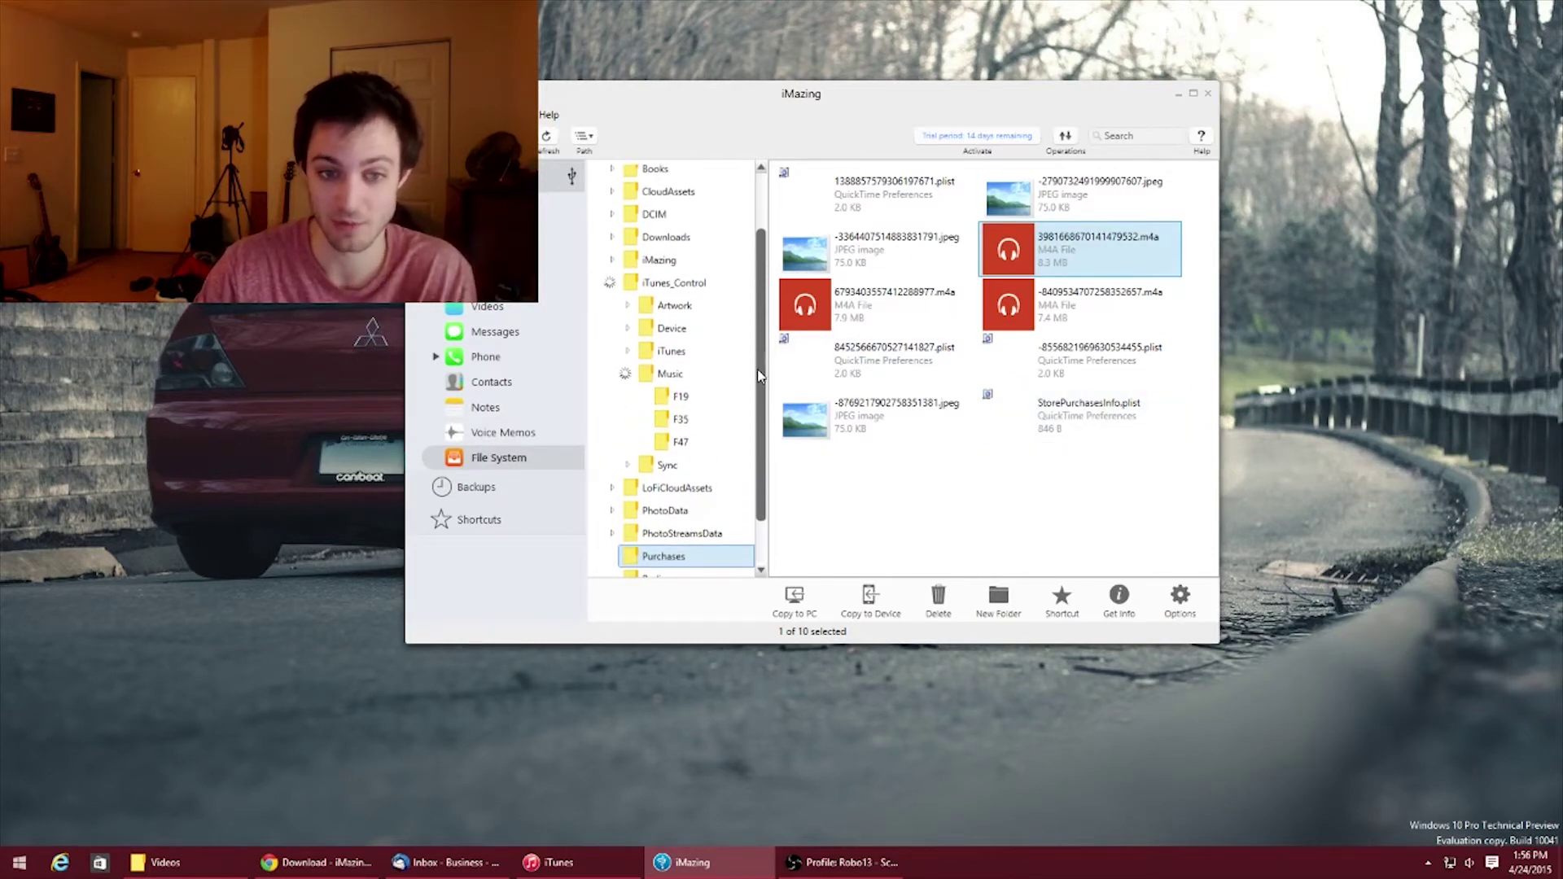
scroll(757, 305, "up", 2)
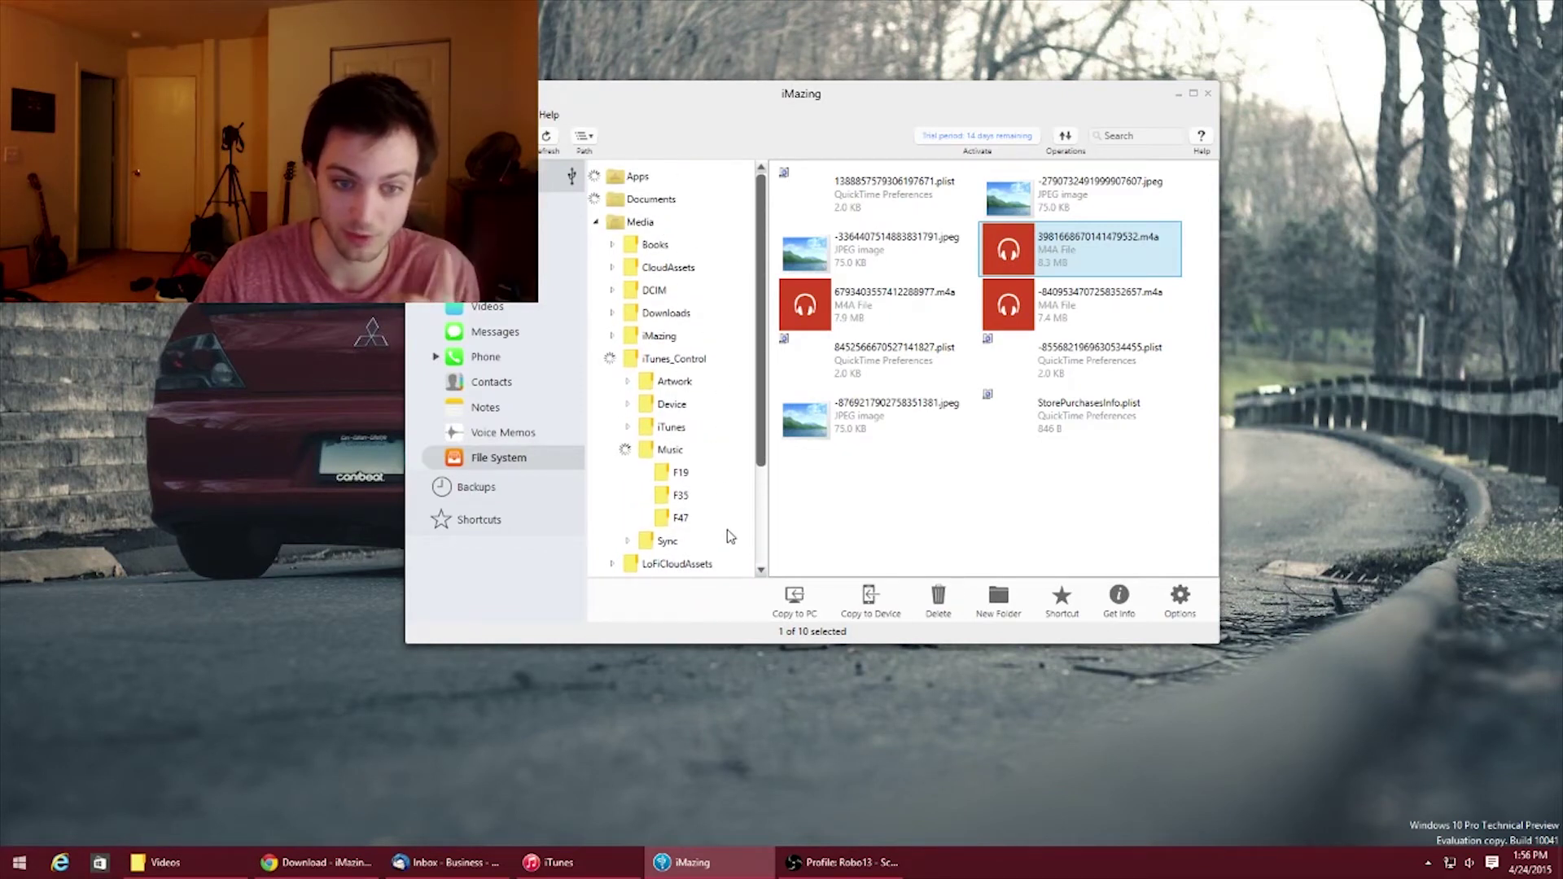
left_click(703, 474)
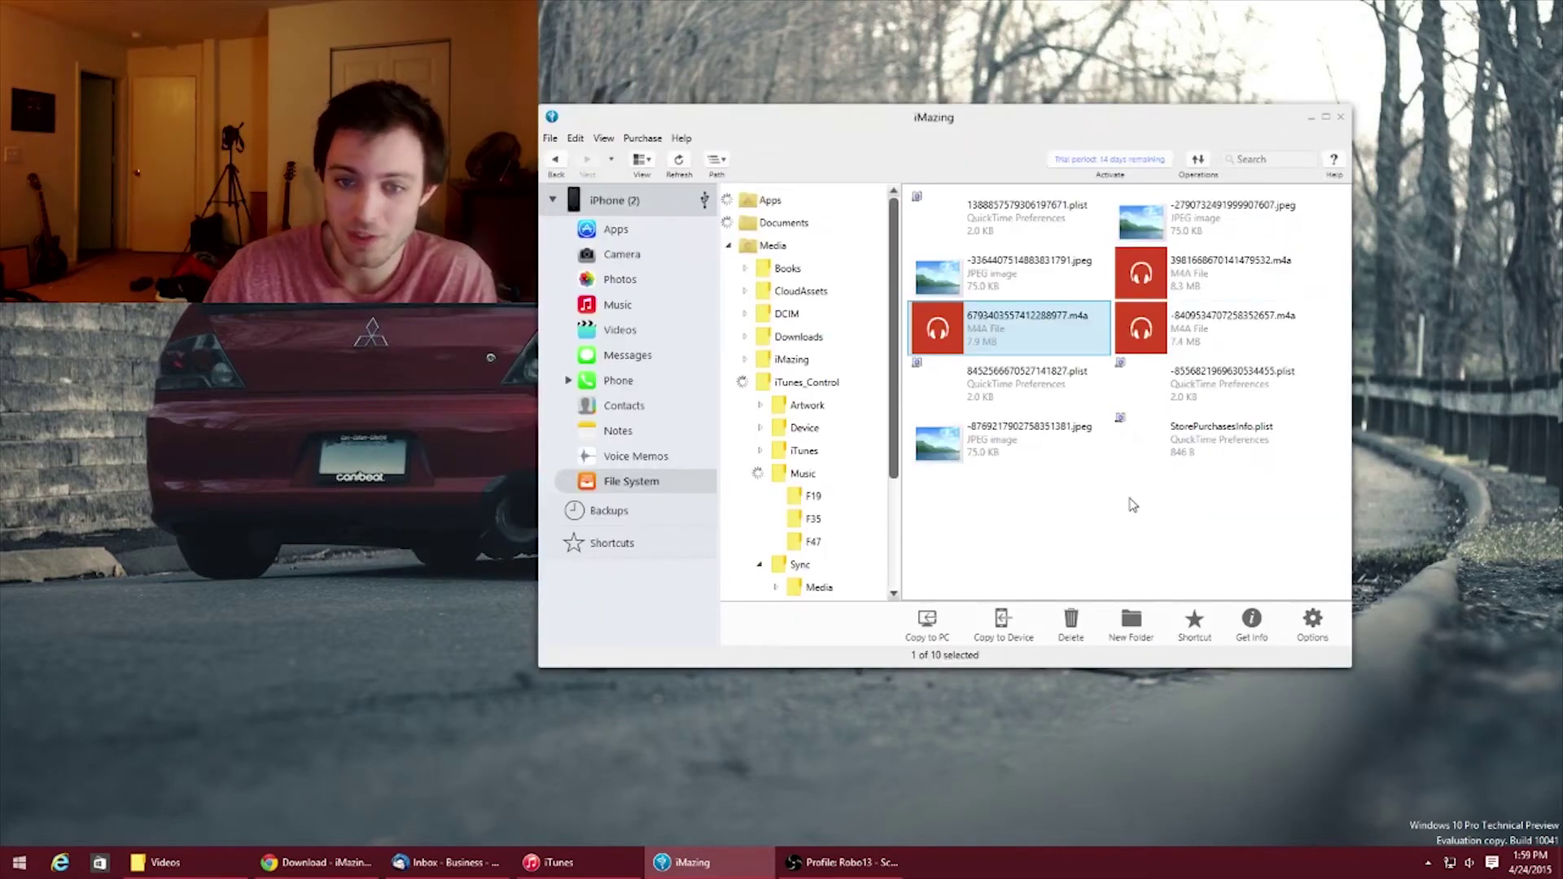
Step: Select the three Purchases m4a songs, drag them onto the desktop, and dismiss the progress list
left_click(969, 332, "ctrl")
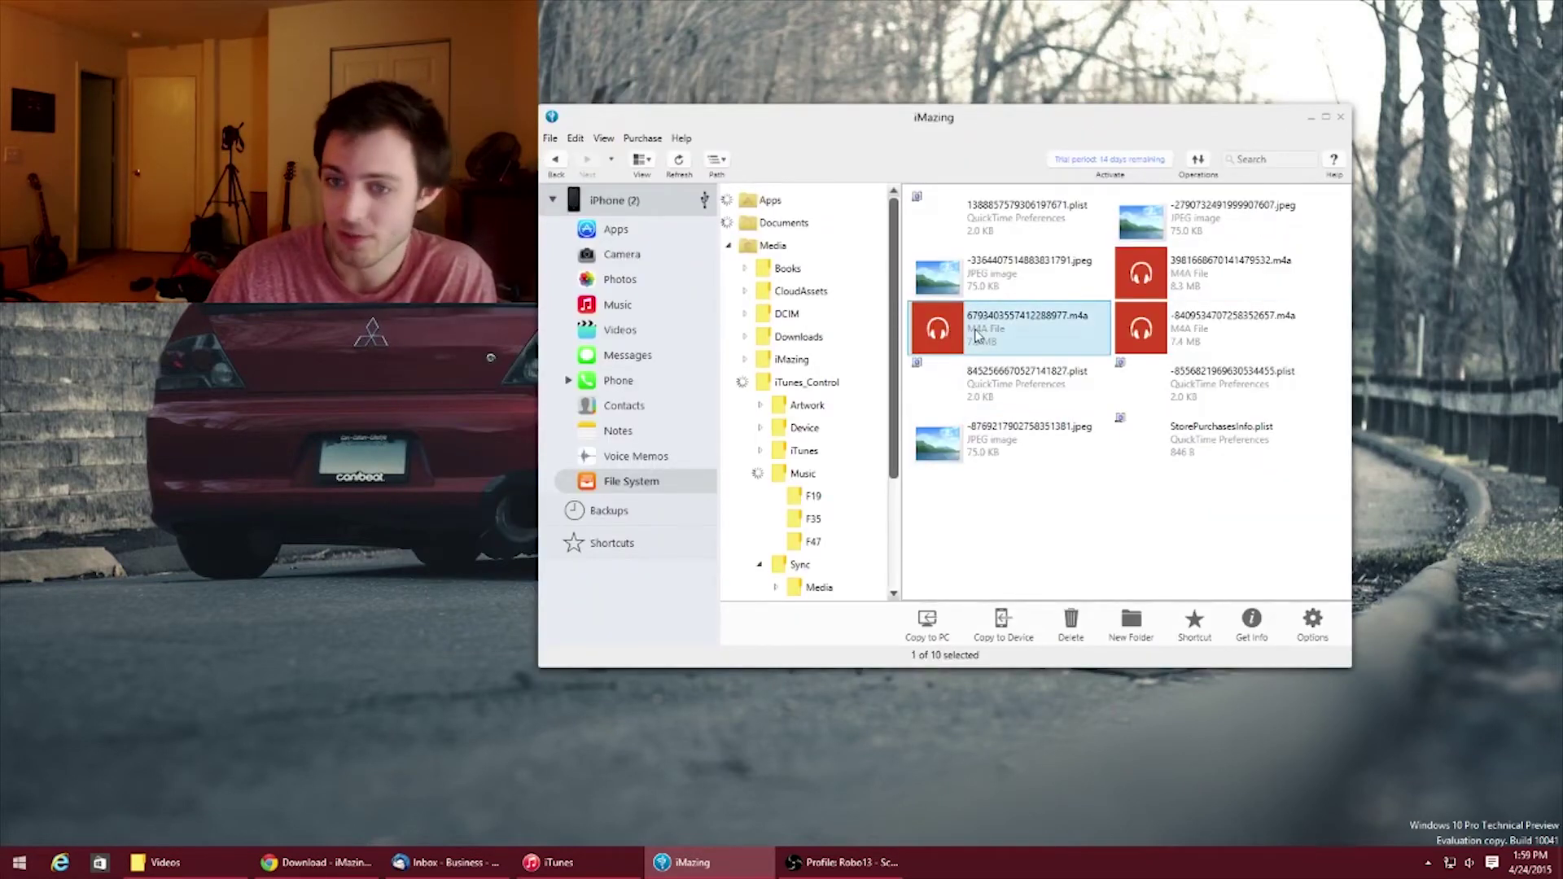
left_click(1208, 289)
left_click(978, 327, "ctrl")
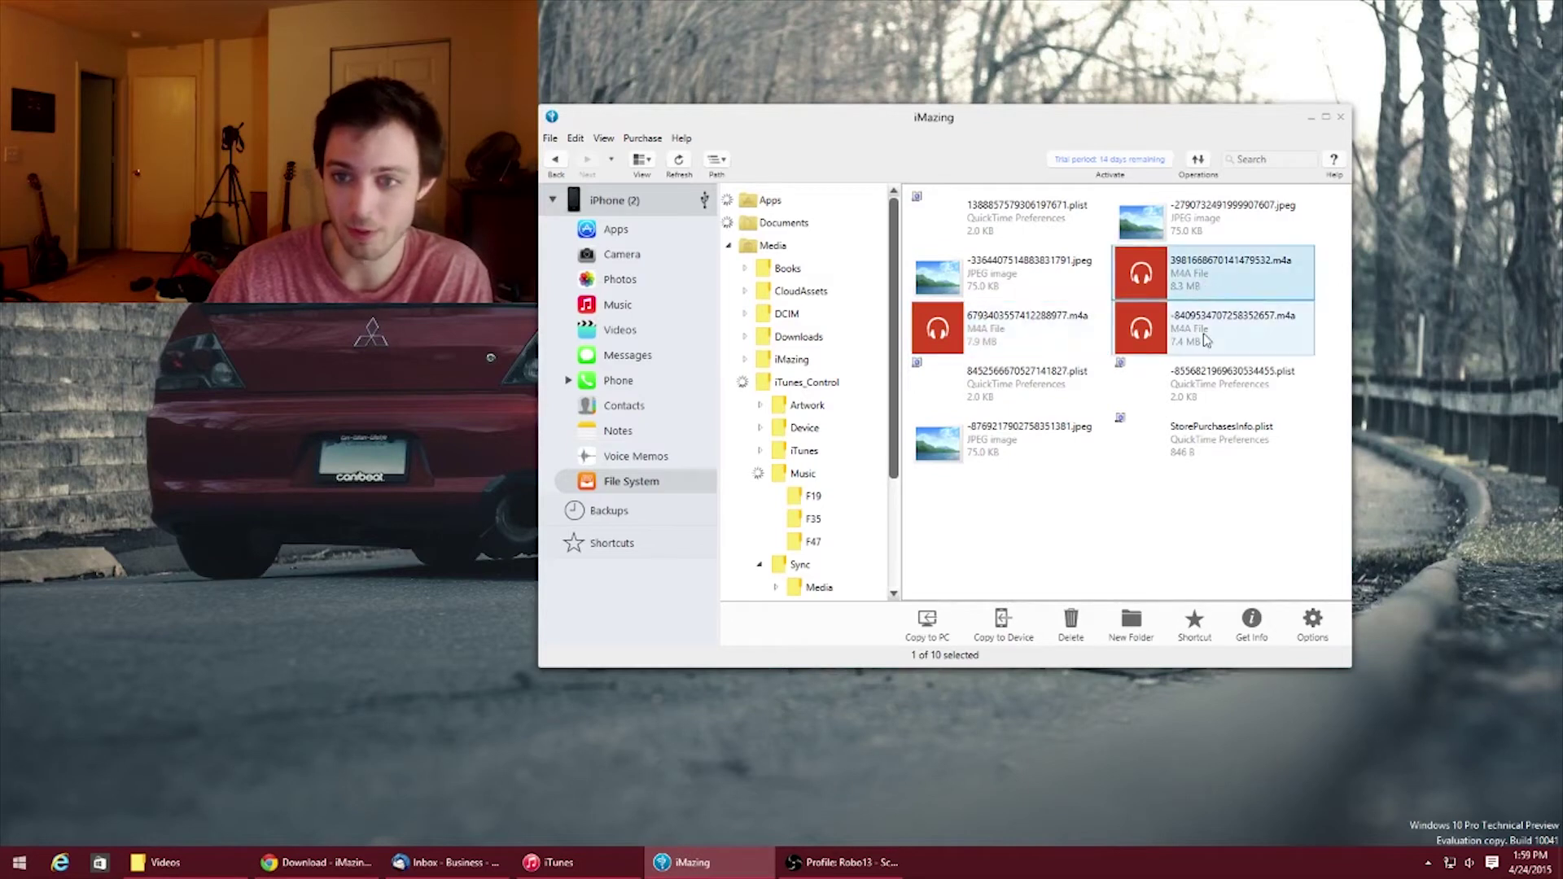
left_click(1125, 333, "ctrl")
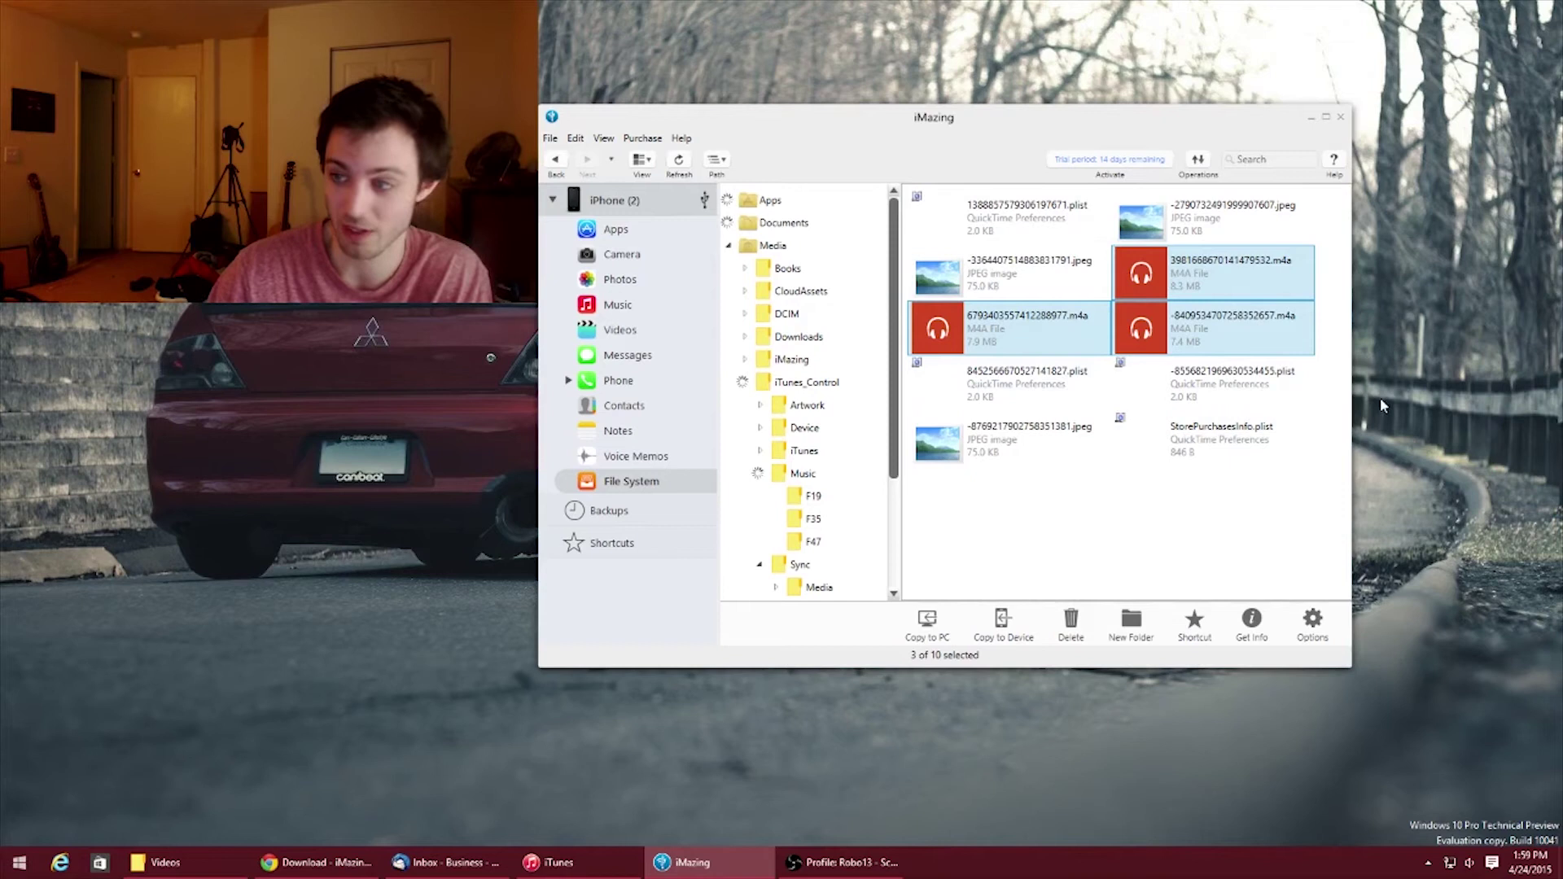
left_click_drag(1225, 278, 429, 368)
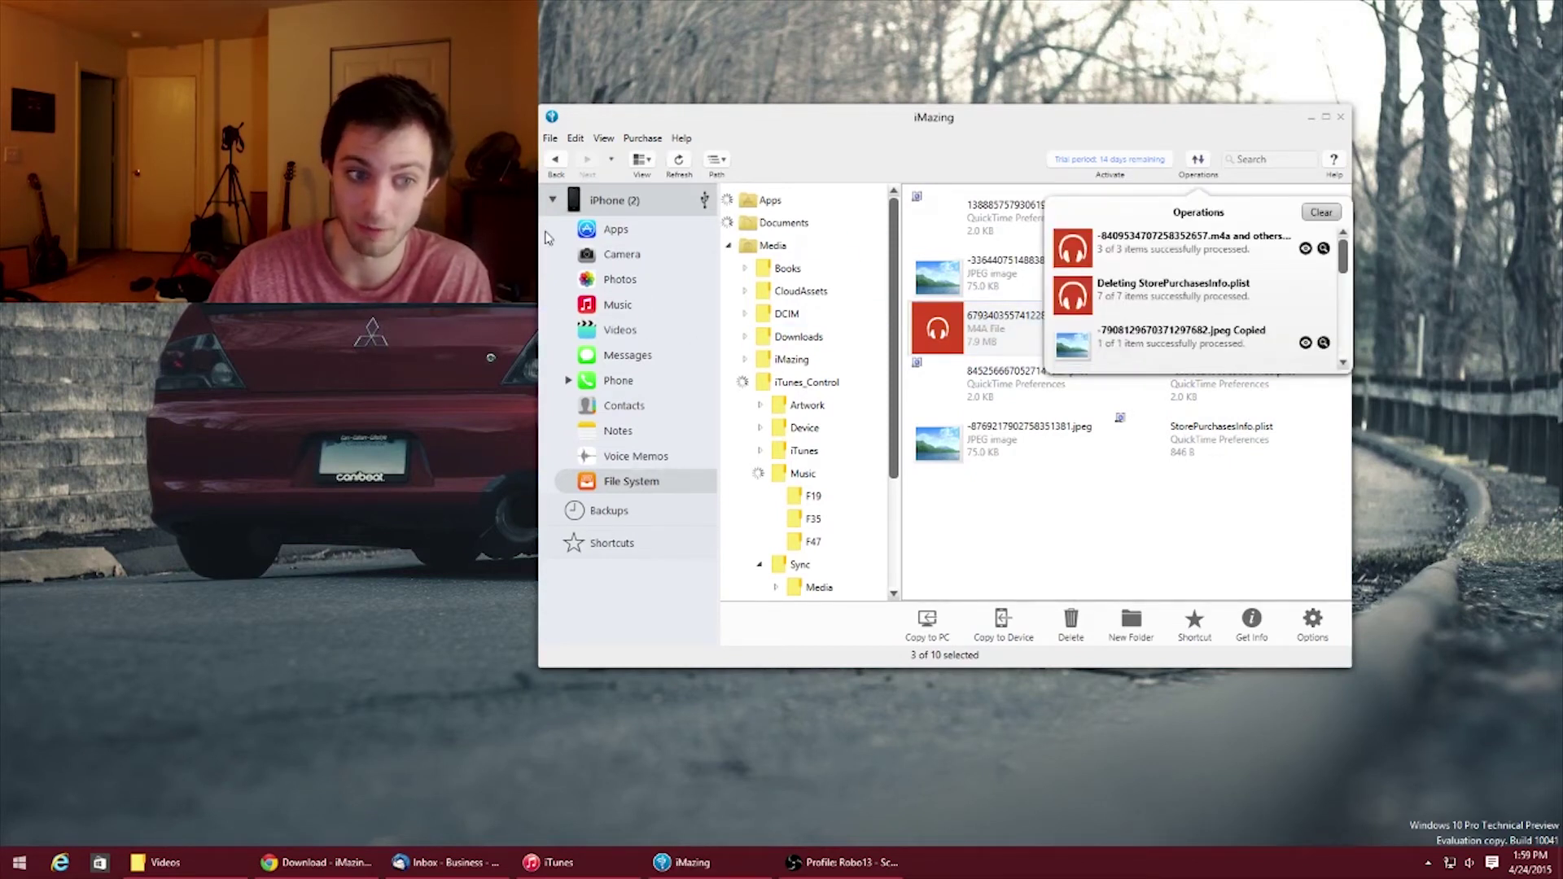
left_click(1311, 122)
Step: Minimize the windows, reveal the desktop icons, and delete a copied m4a song
left_click(1311, 118)
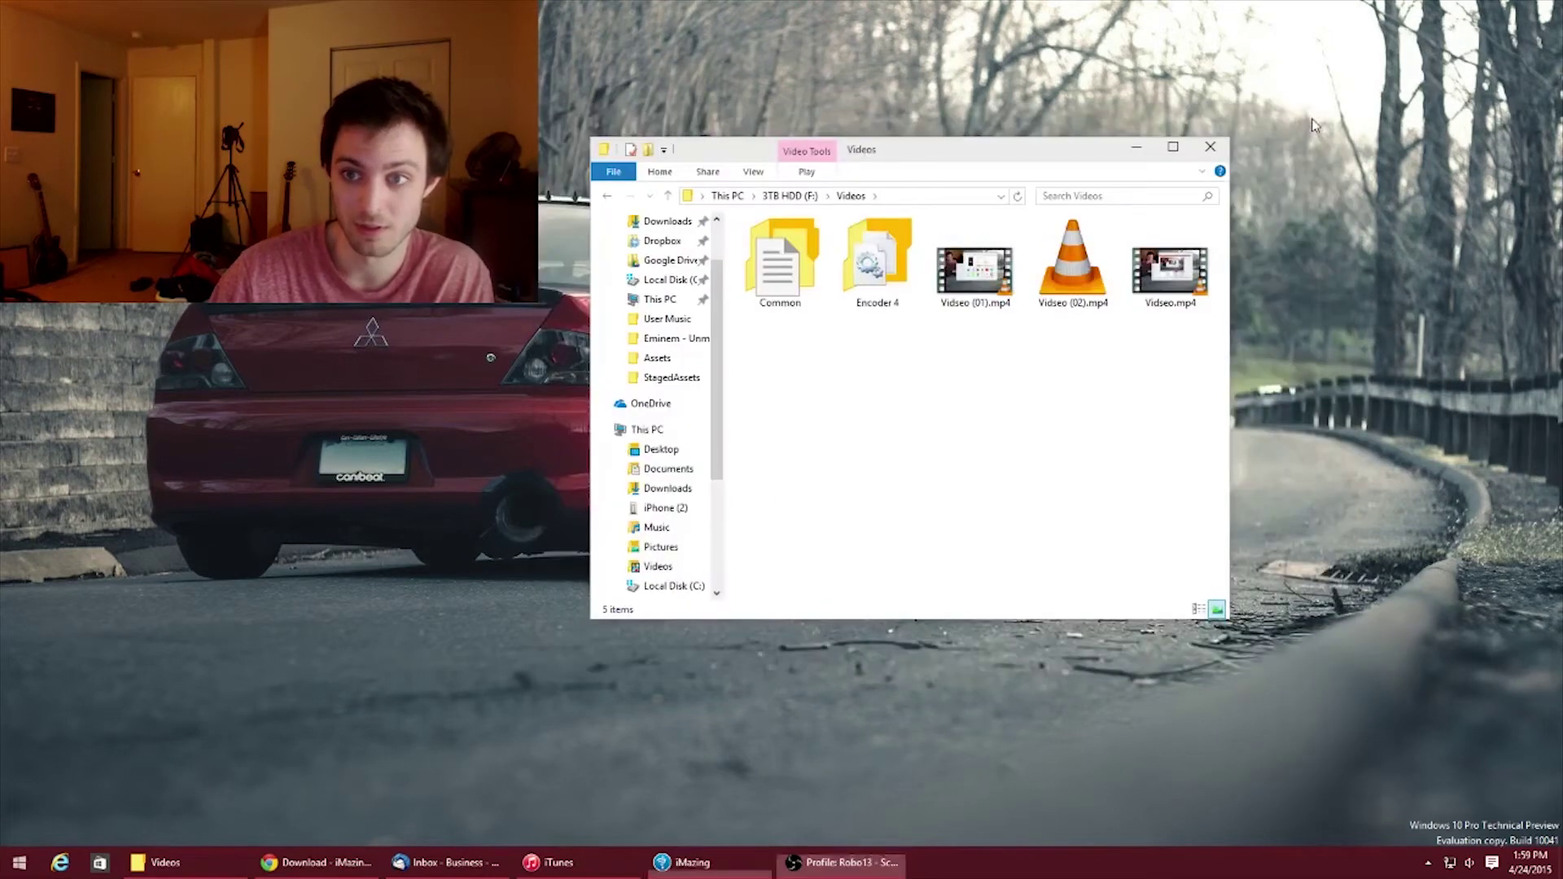
left_click(1173, 152)
double_click(887, 292)
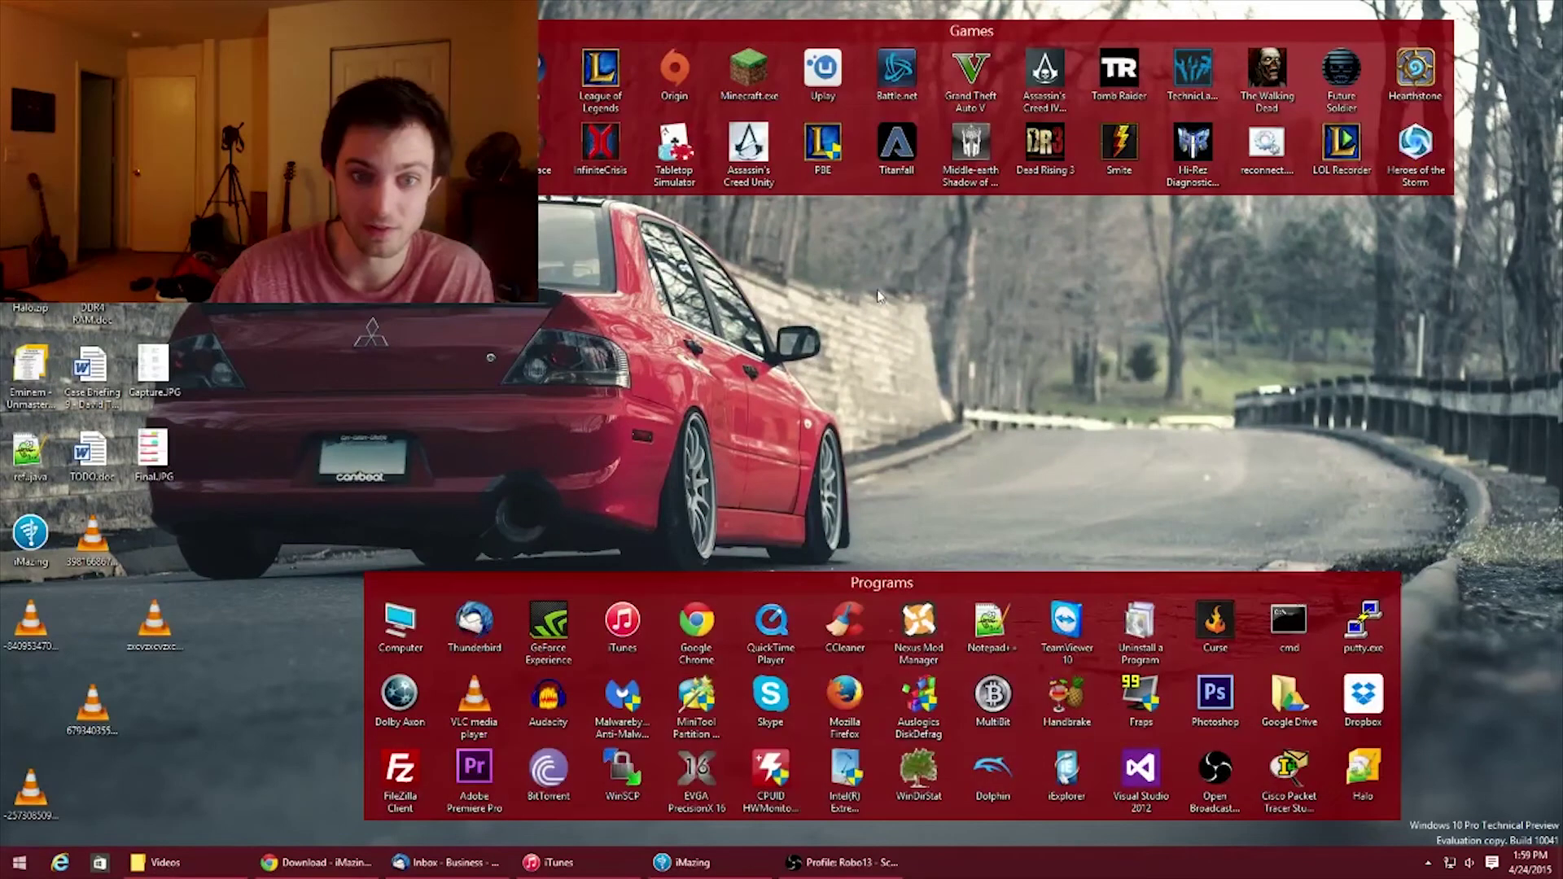
left_click(32, 627)
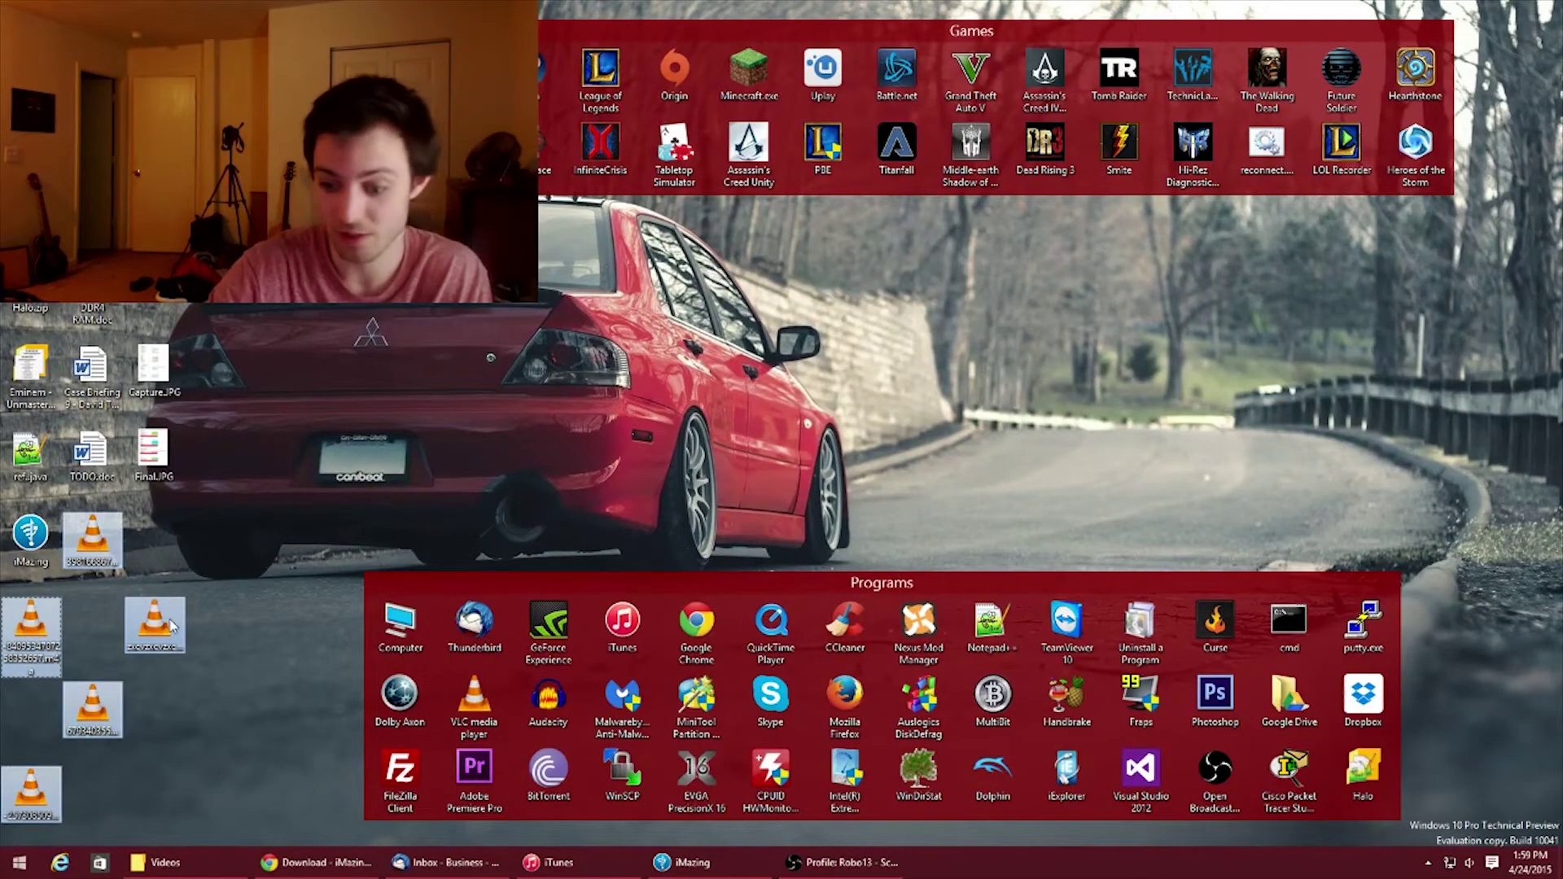
key("Delete")
Step: Switch back to iMazing and drag the three m4a songs onto the desktop again
left_click(166, 863)
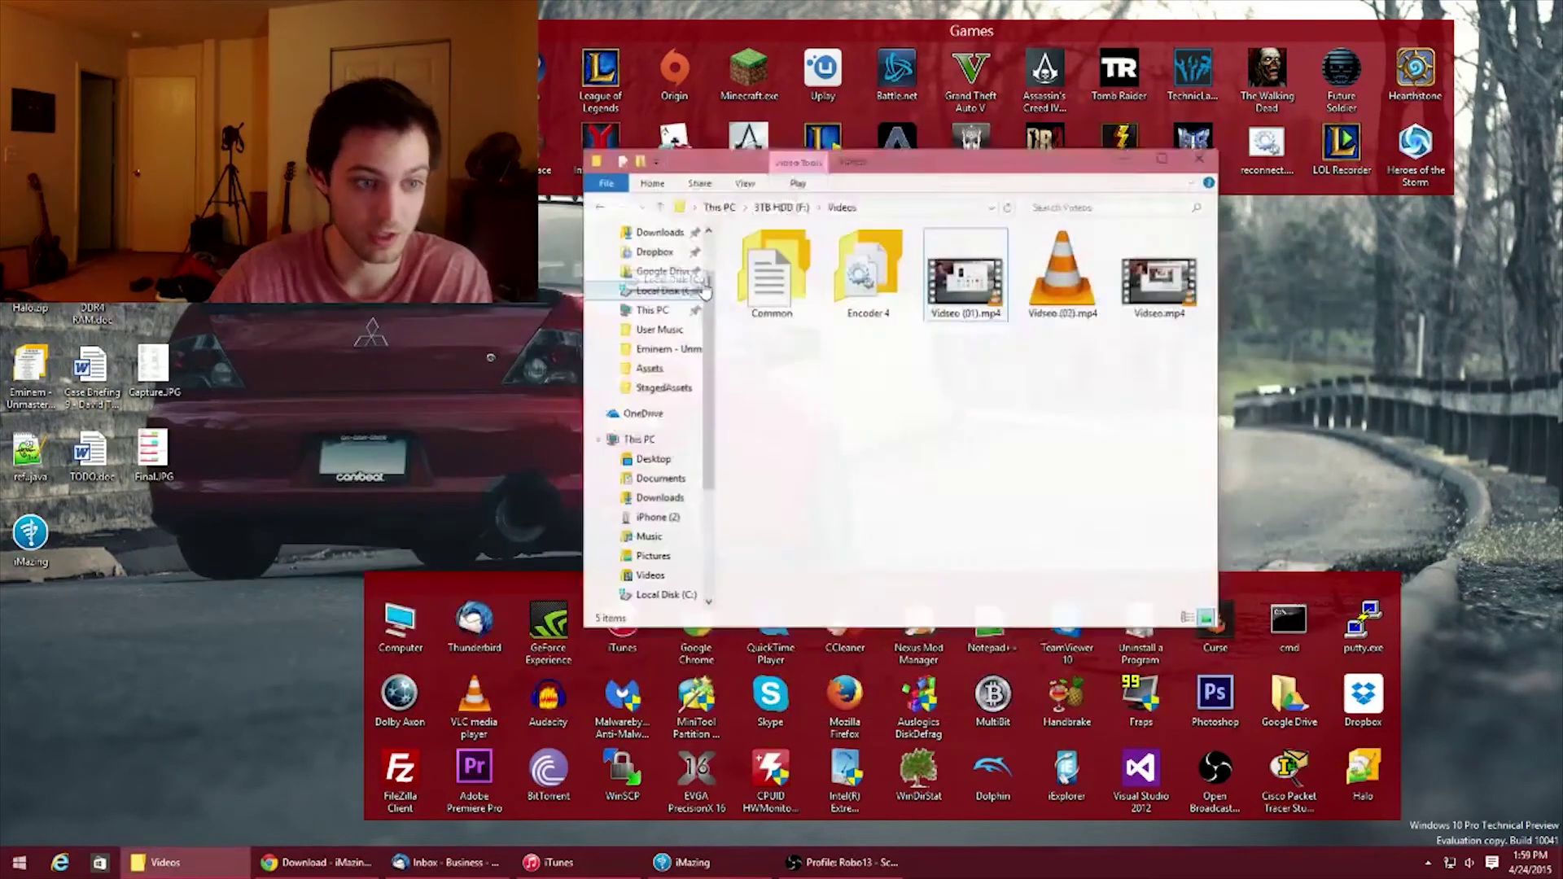
key("super+Tab")
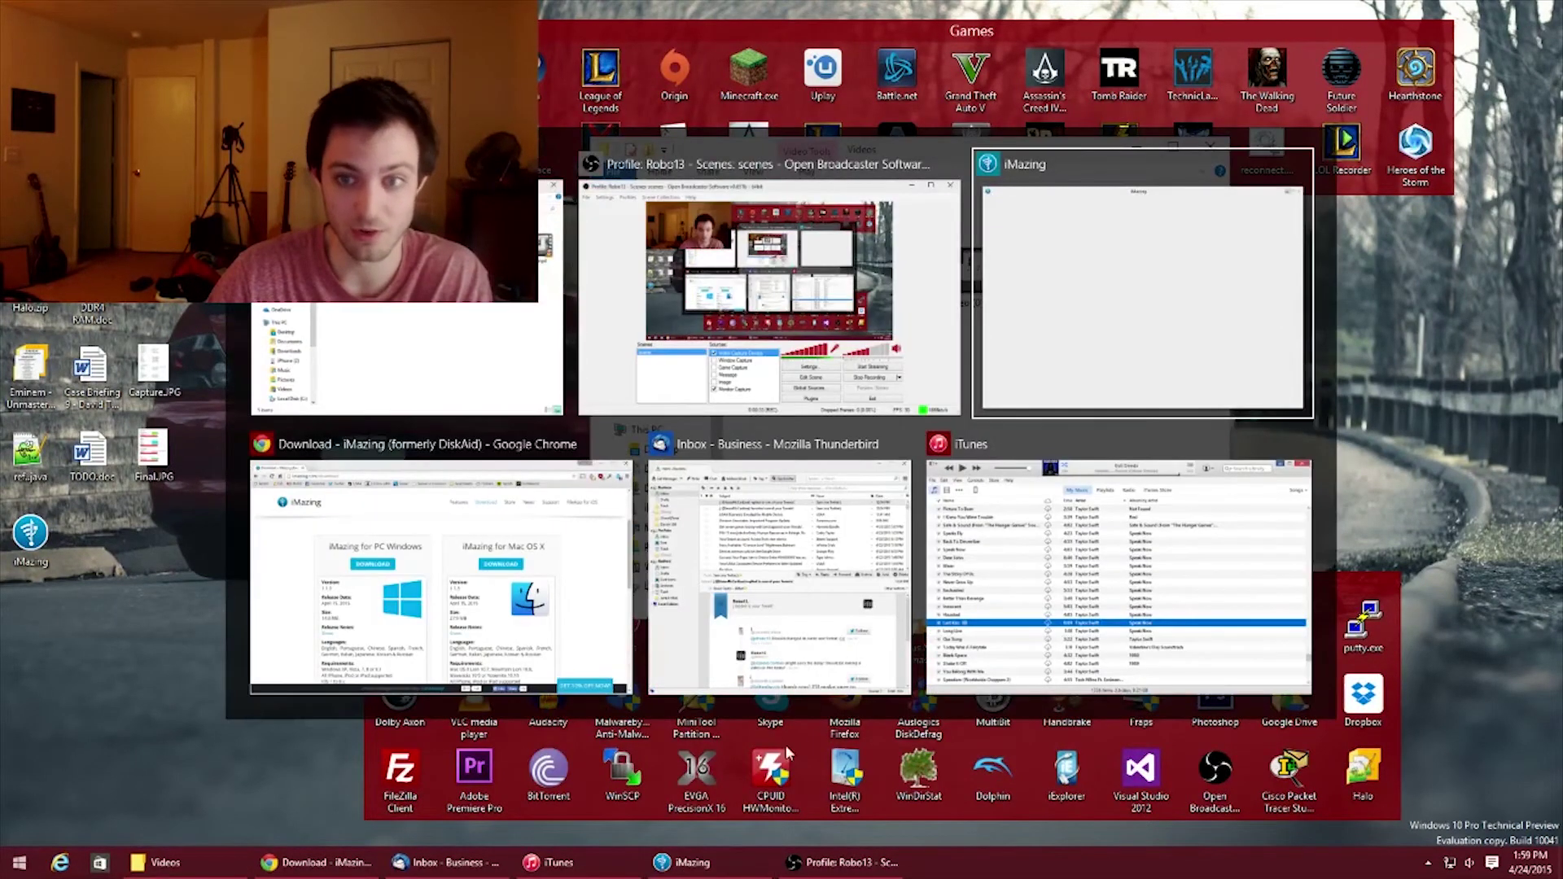
left_click(681, 863)
left_click_drag(928, 404, 1222, 282)
mouse_move(1026, 324)
left_mouse_down()
mouse_move(685, 347)
mouse_move(346, 477)
left_mouse_up()
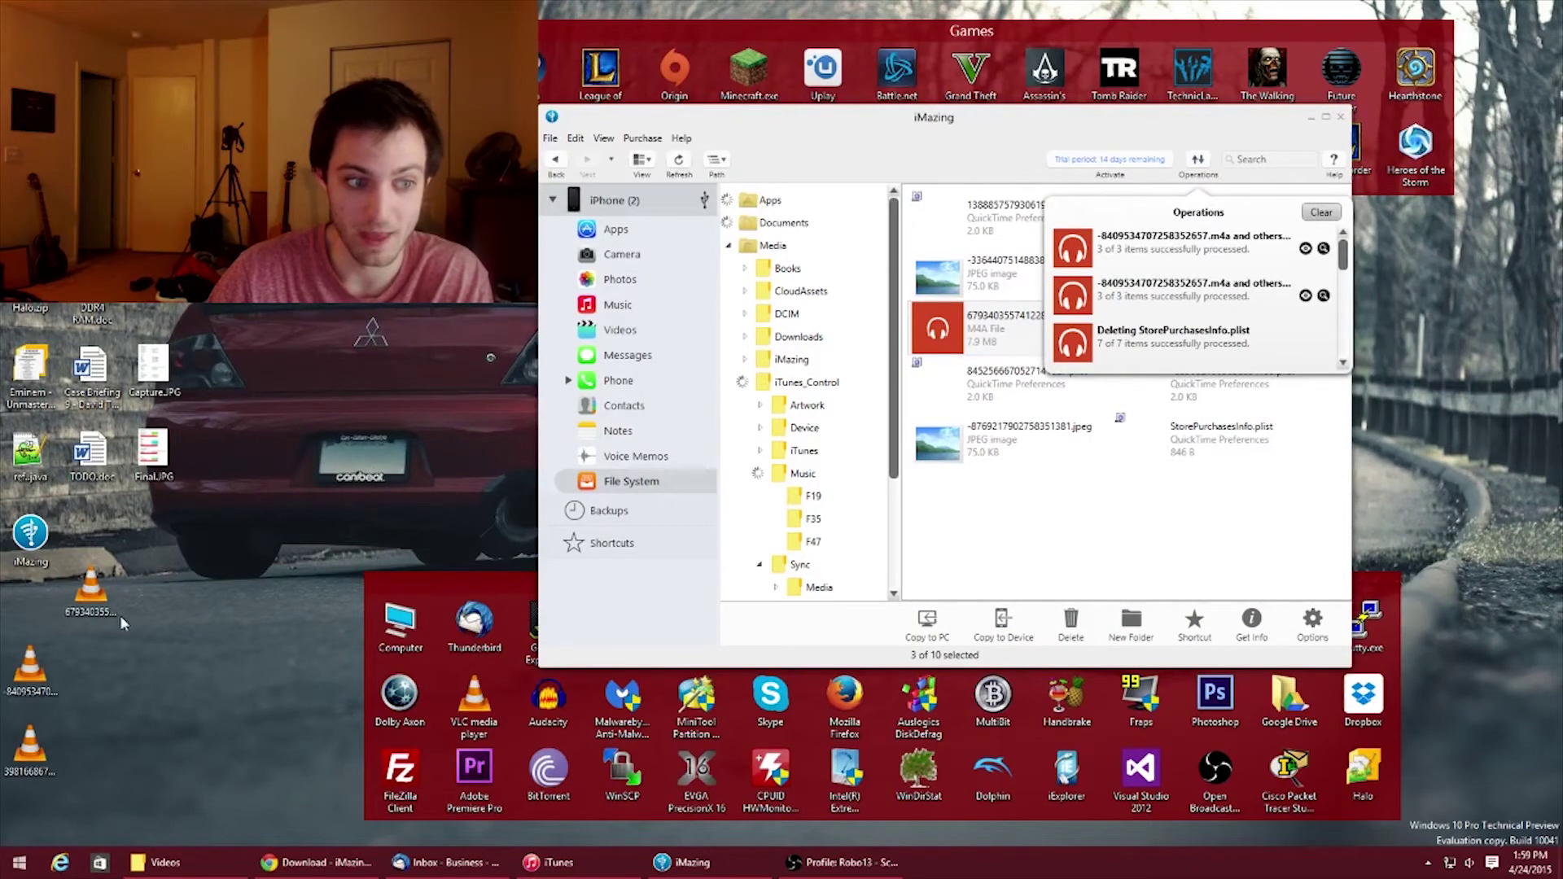
Step: Box-select all the copied song files on the desktop and delete them
left_click(91, 636)
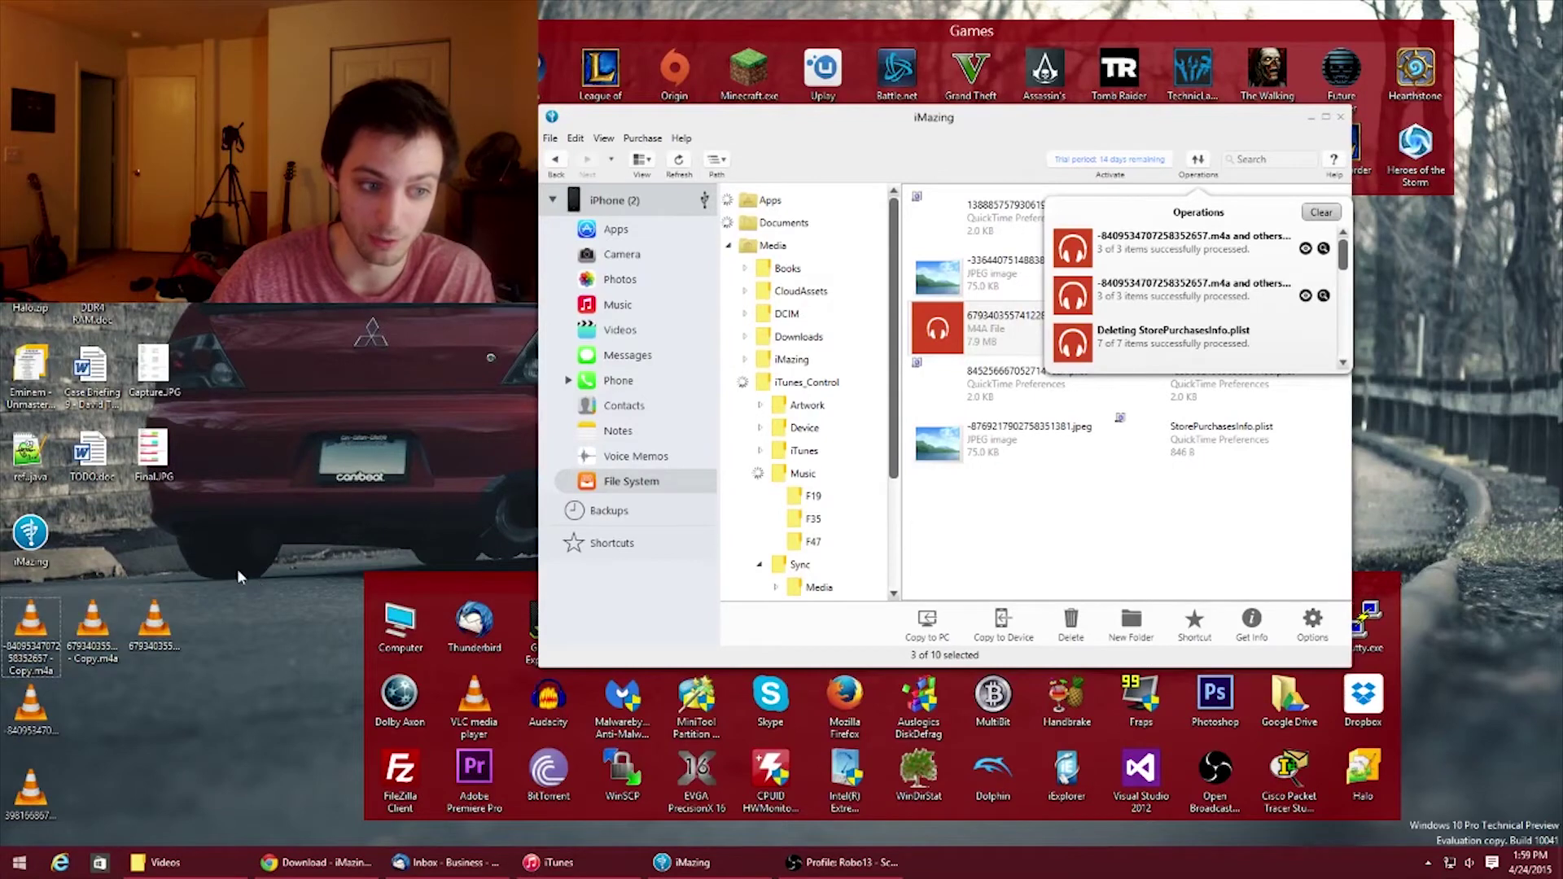
left_click_drag(240, 577, 12, 830)
key("Delete")
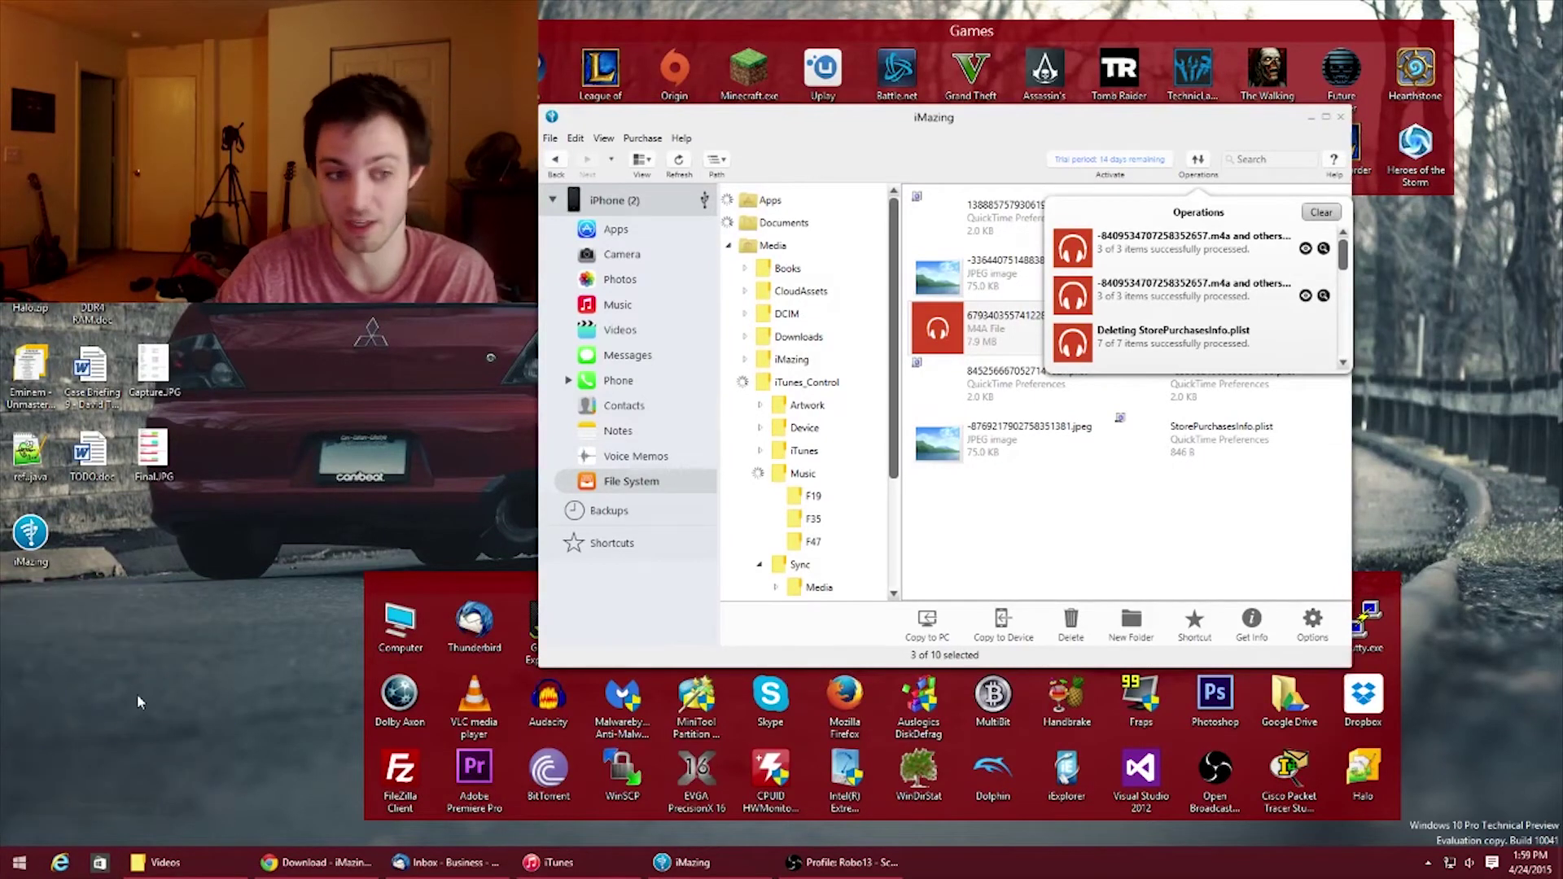
left_click(1230, 160)
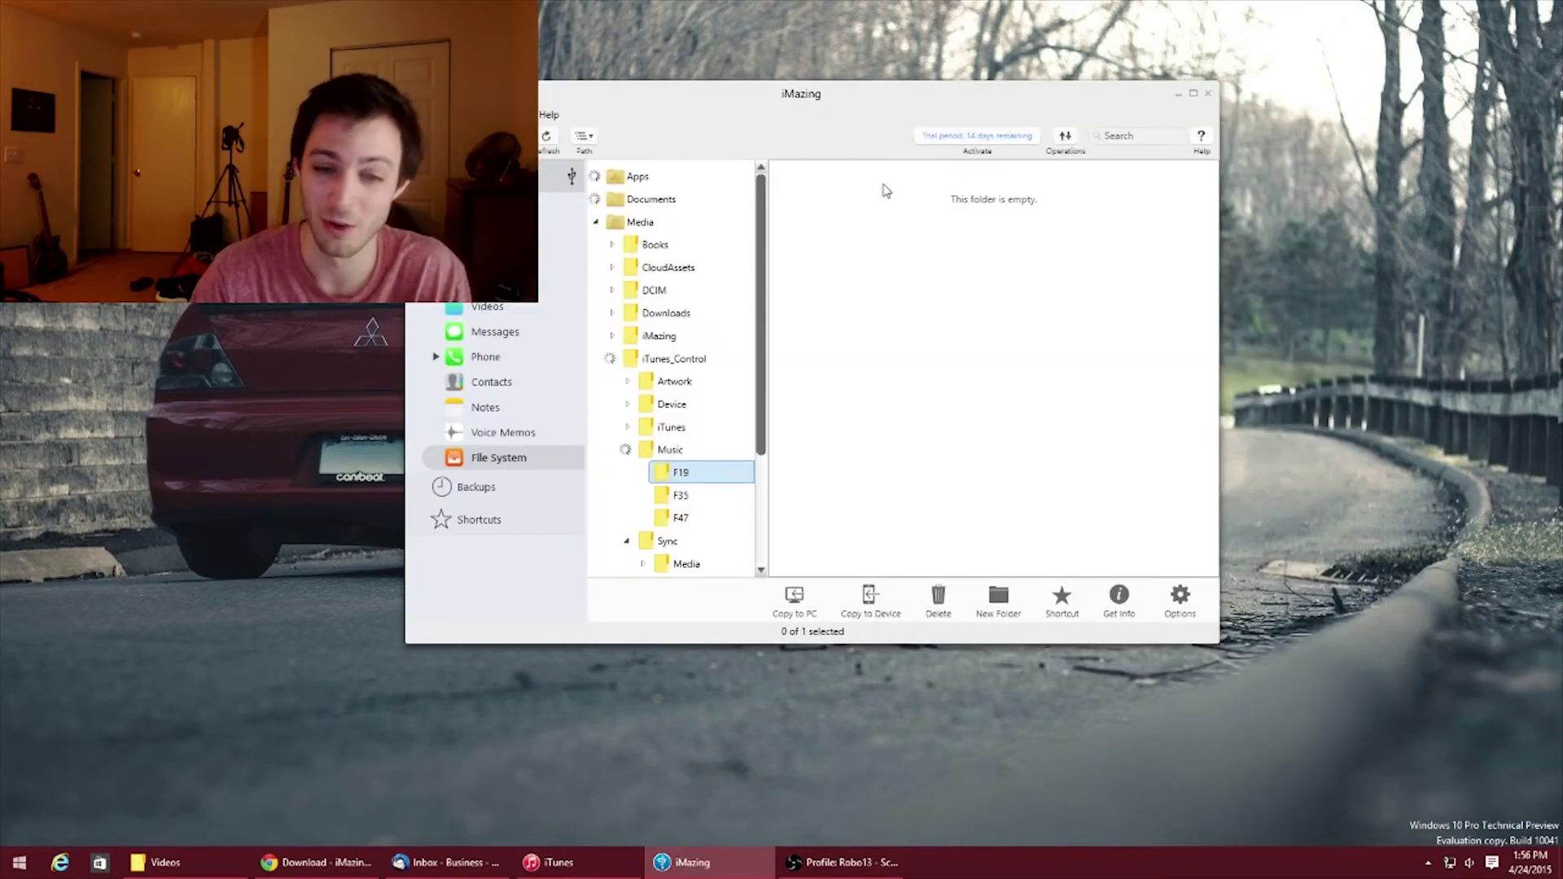
scroll(696, 465, "down", 3)
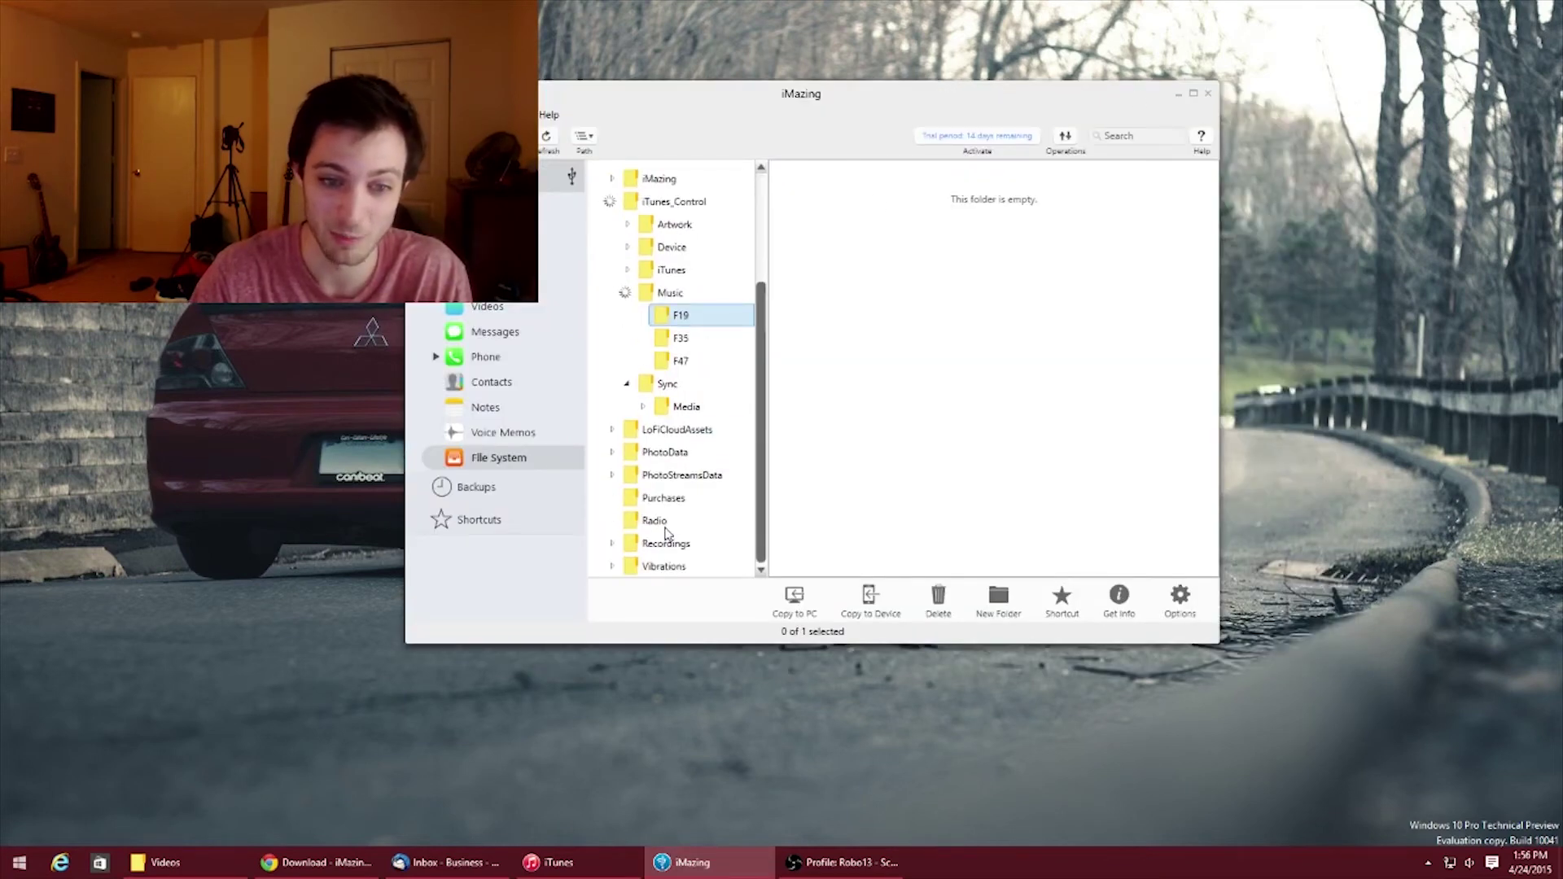
Step: Expand and collapse PhotoStreamsData, then open the Media > Purchases folder
double_click(682, 473)
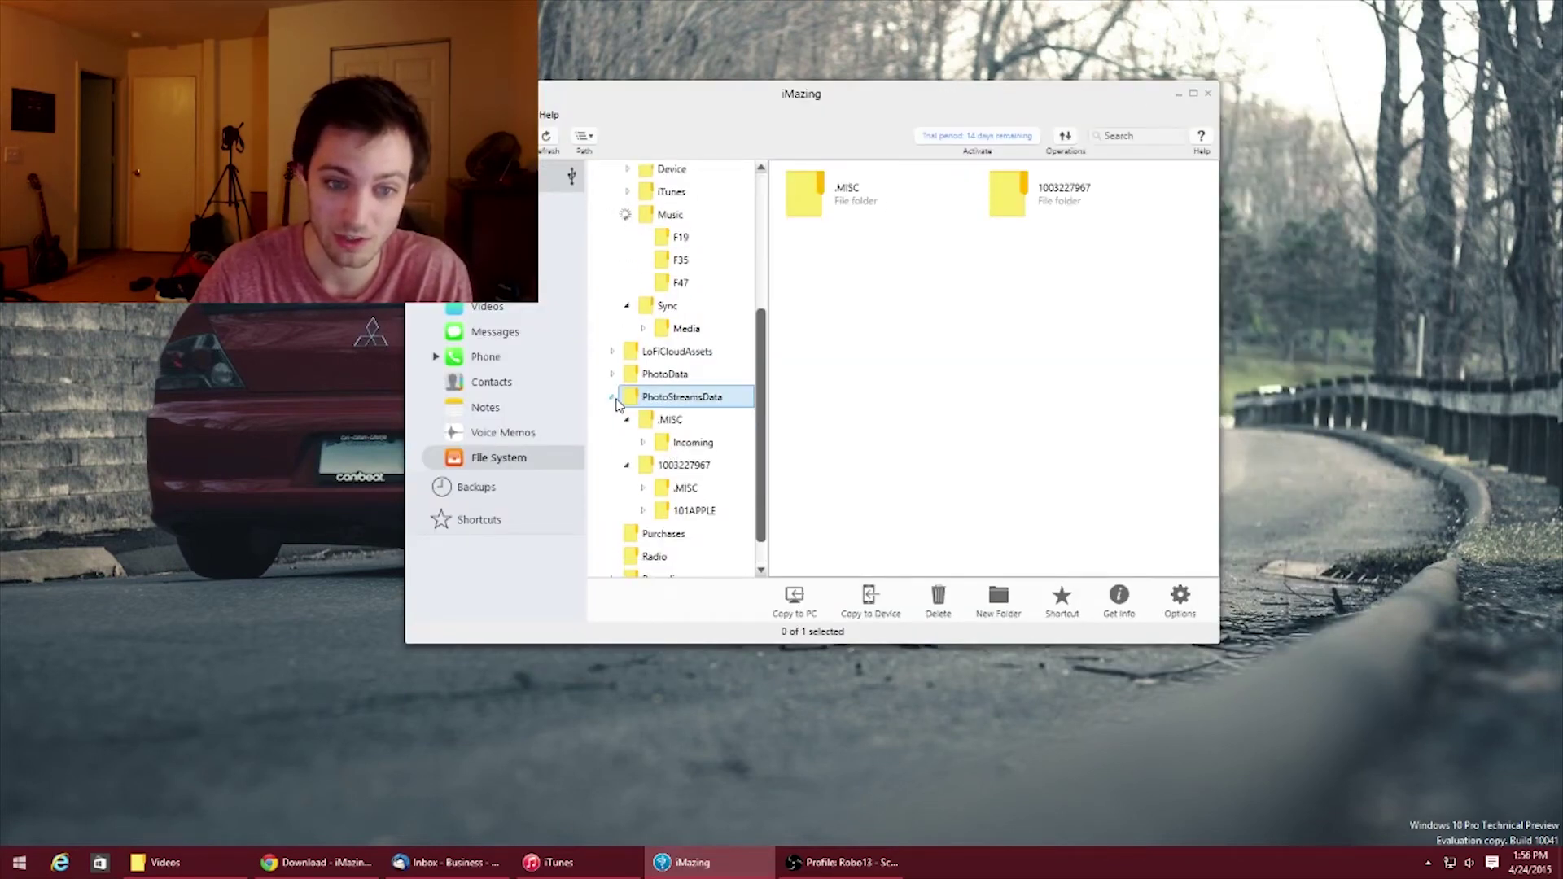
left_click(610, 397)
left_click(676, 501)
Step: Select an m4a song and the two jpeg images in Purchases, then clear the selection
left_click(1068, 244)
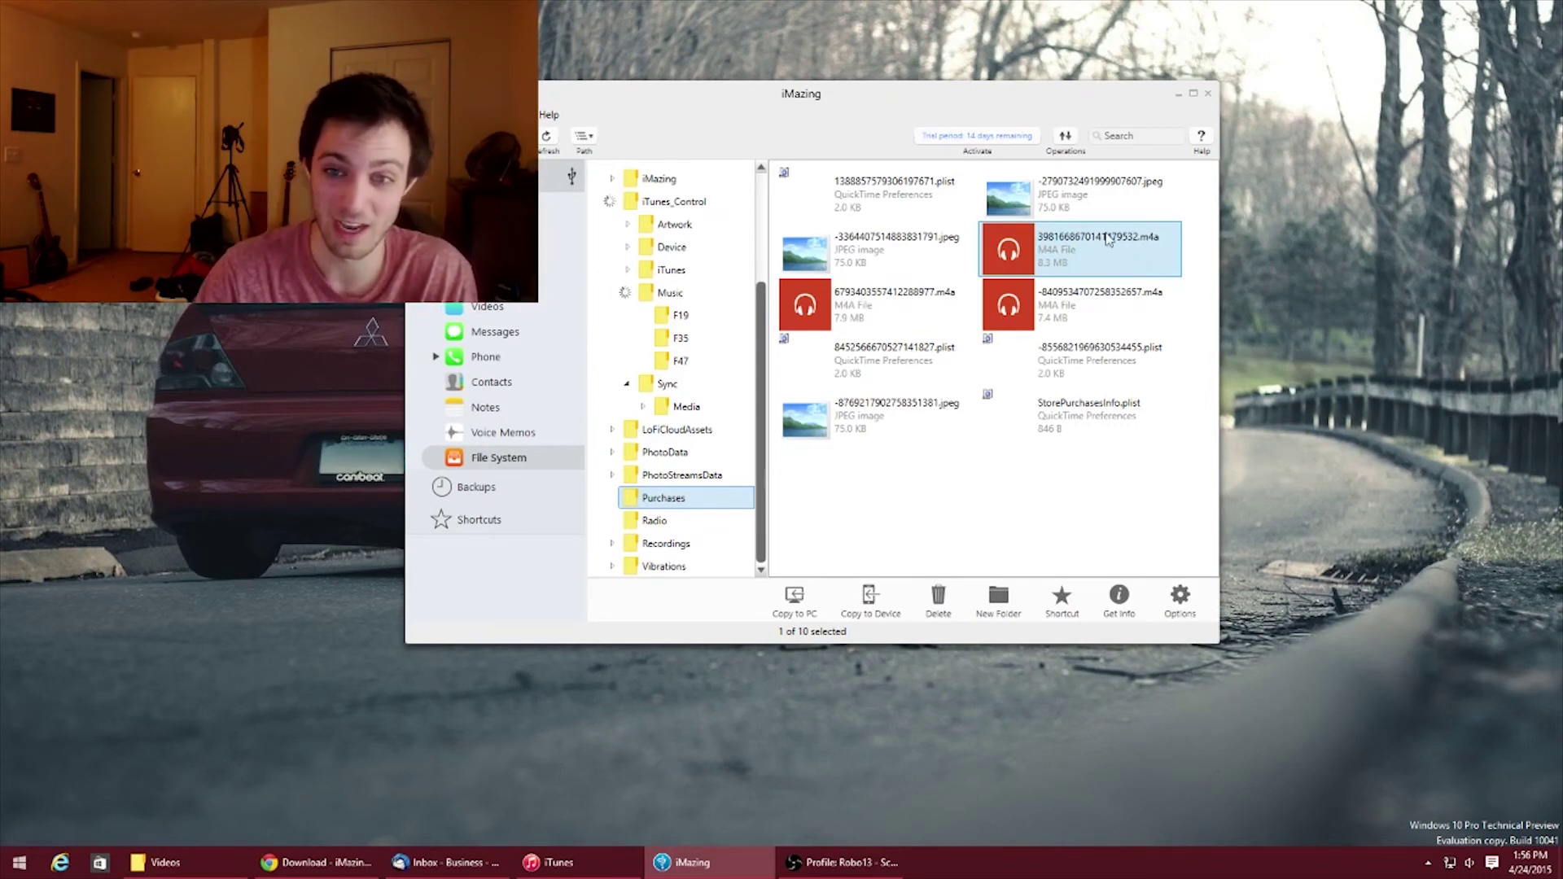
left_click(1082, 195)
left_click(844, 248)
left_click(845, 248)
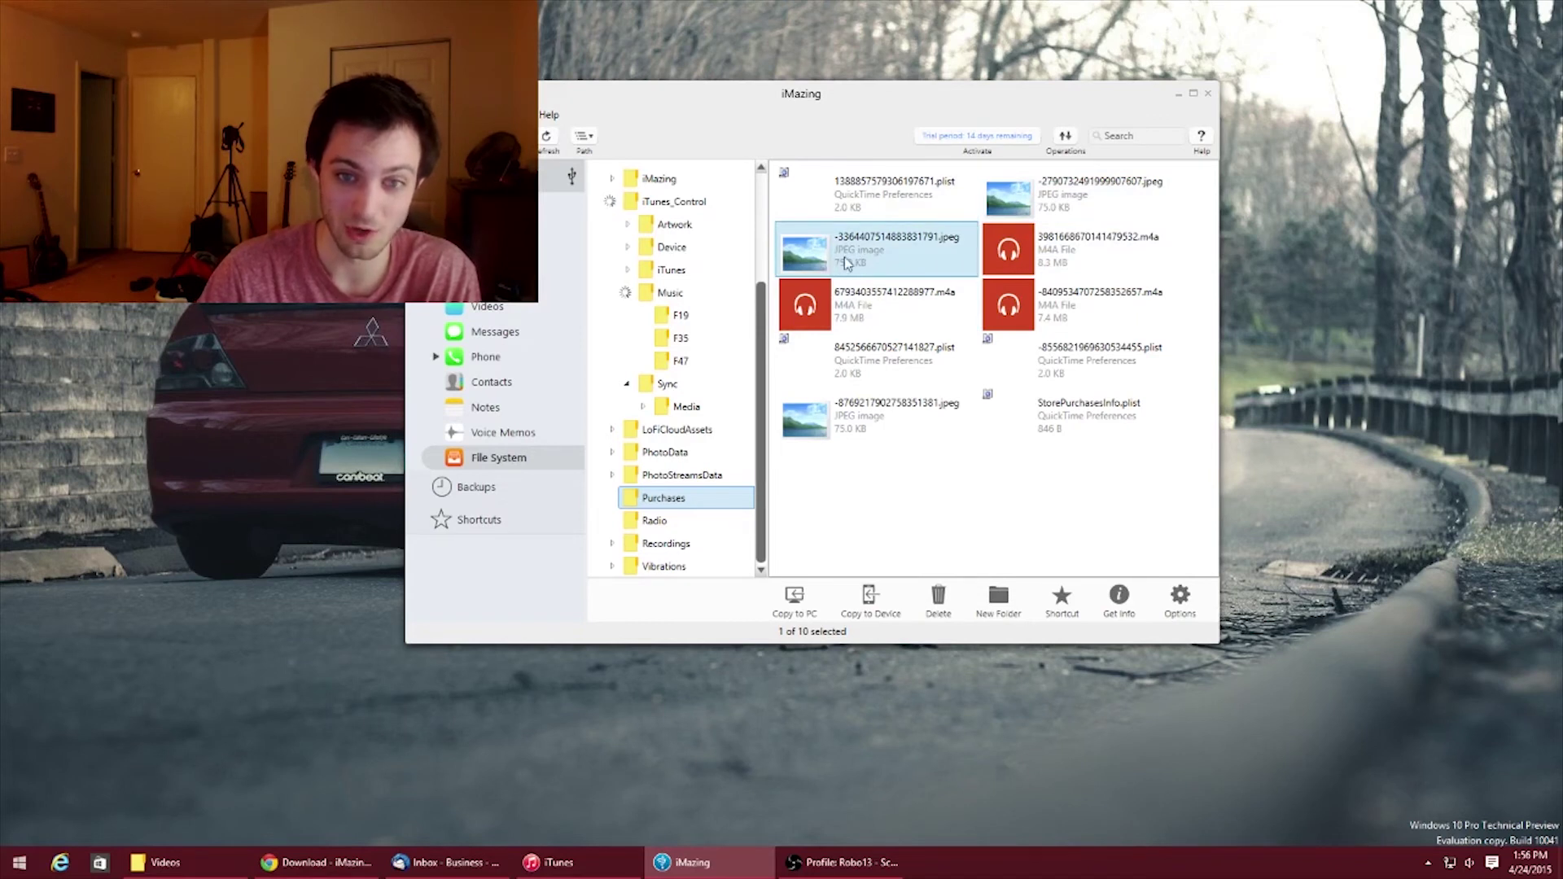
left_click(911, 271, "ctrl")
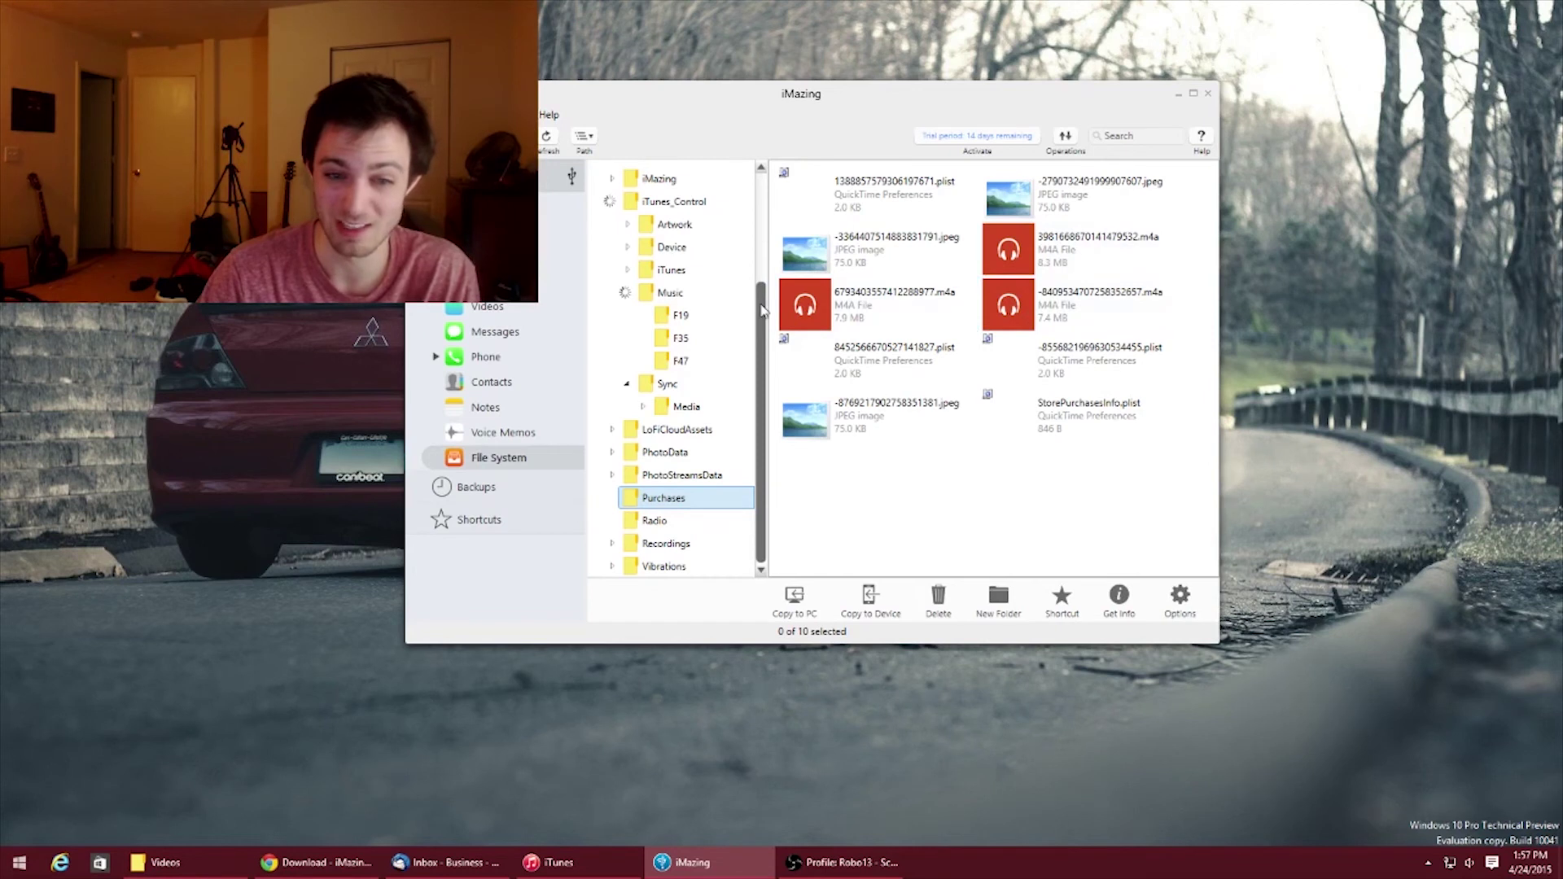
scroll(611, 256, "up", 5)
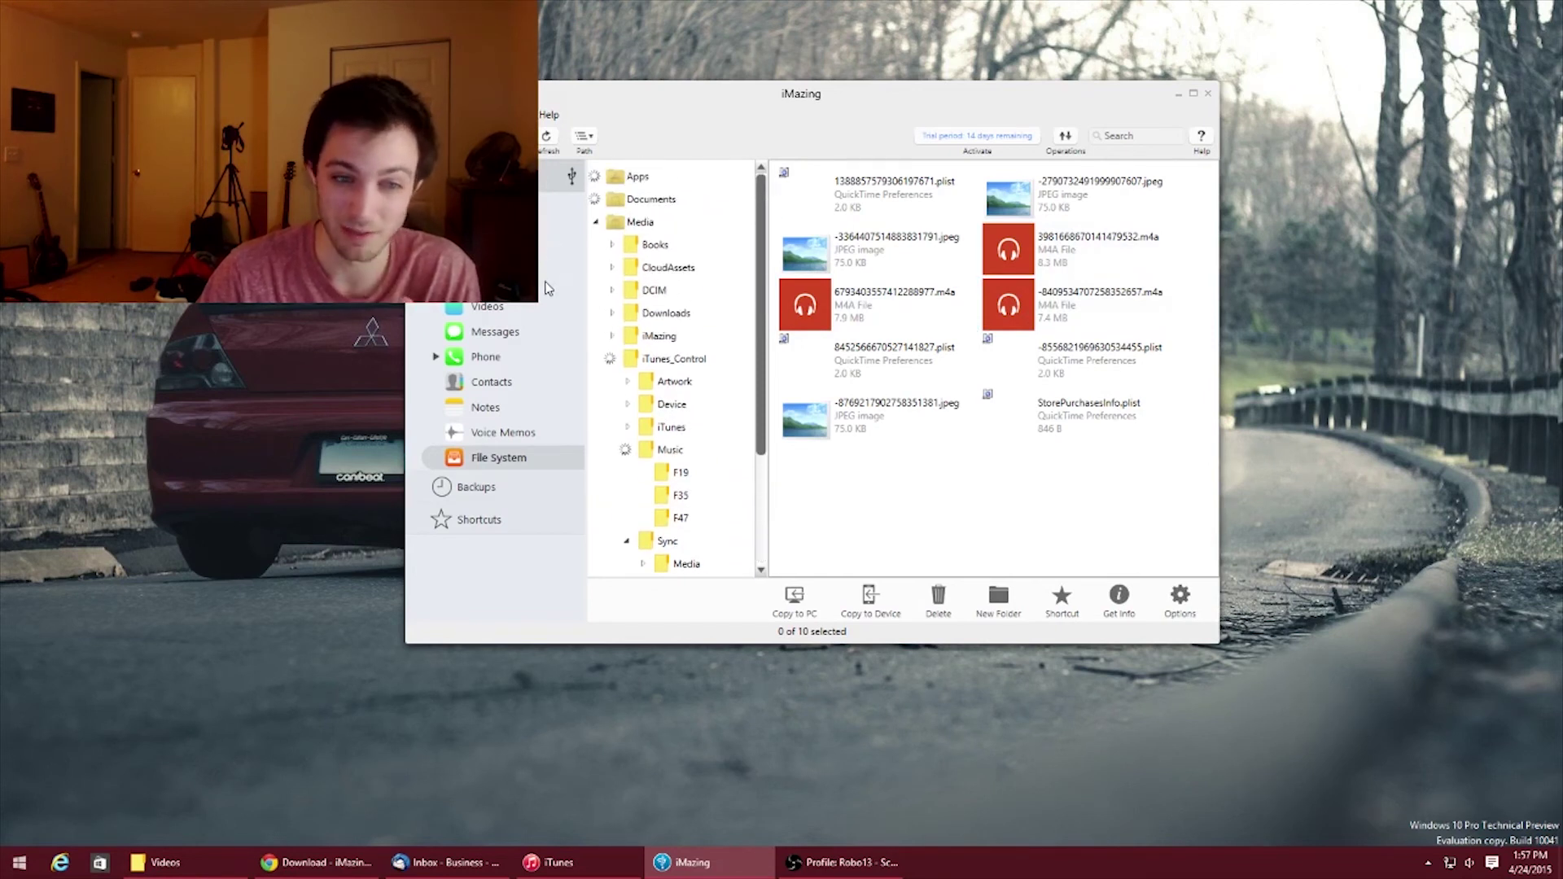